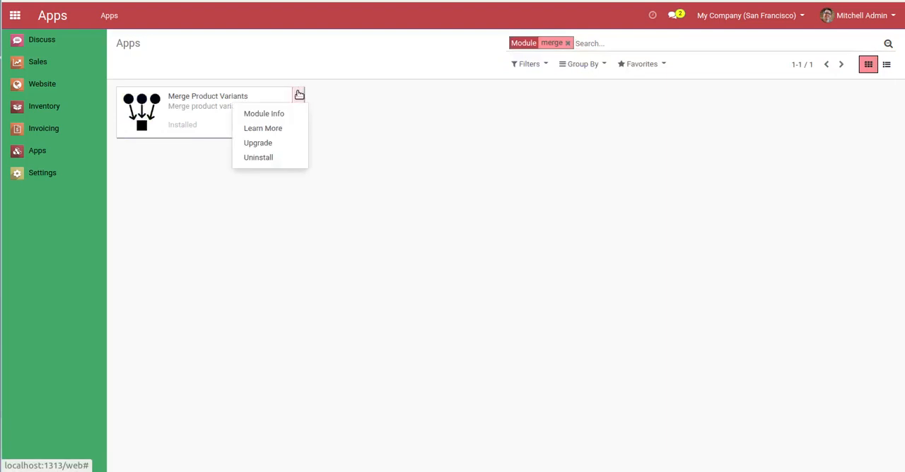
Open the Merge Product Variants module information and review its key features and before-and-after merge screenshots
left_click(296, 116)
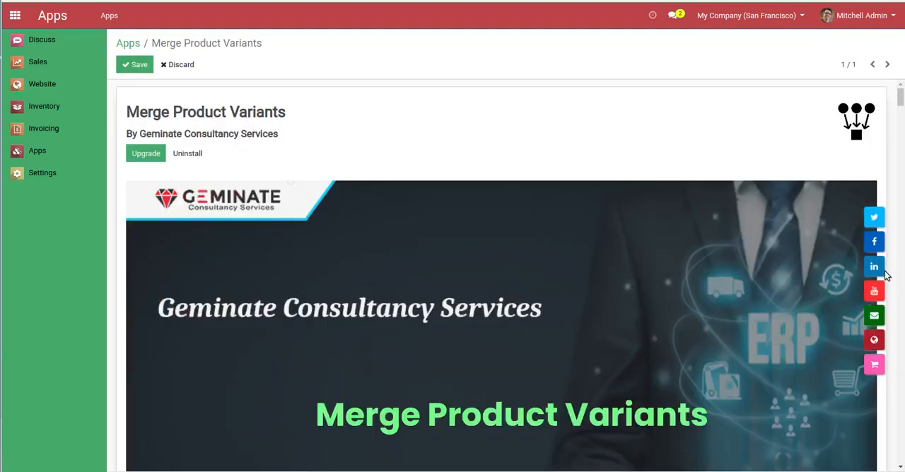
scroll(825, 334, "down", 1)
scroll(826, 332, "down", 15)
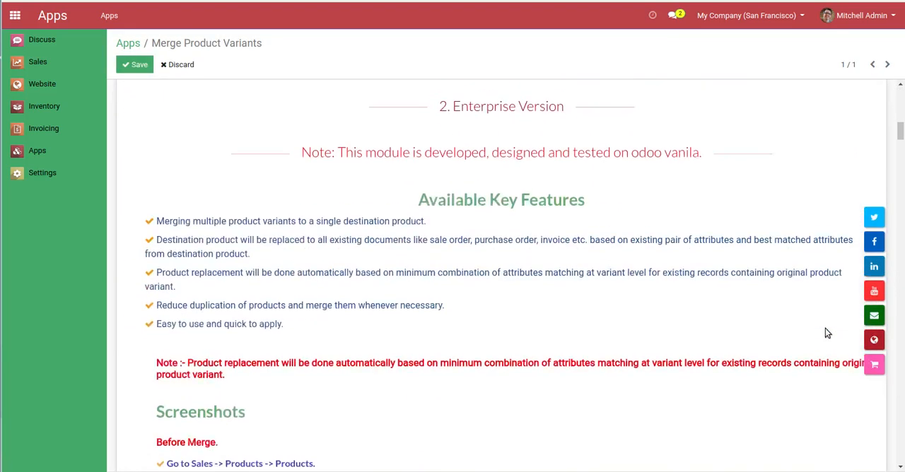
scroll(825, 333, "down", 15)
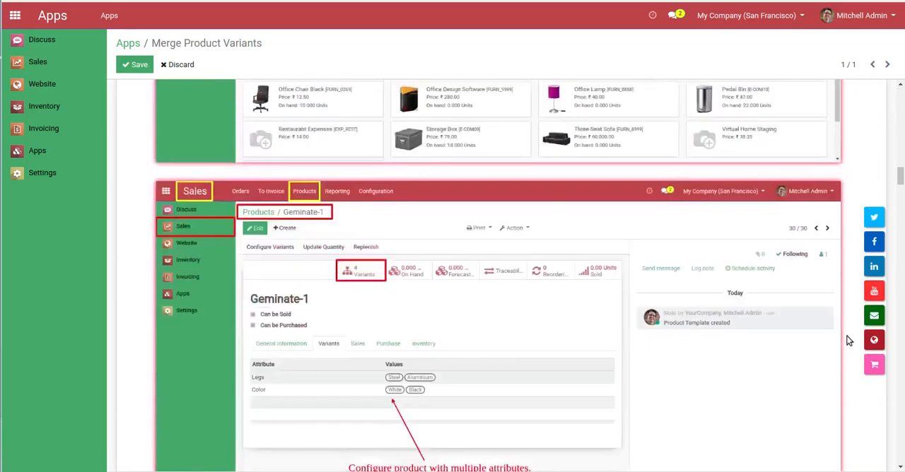
scroll(848, 341, "down", 15)
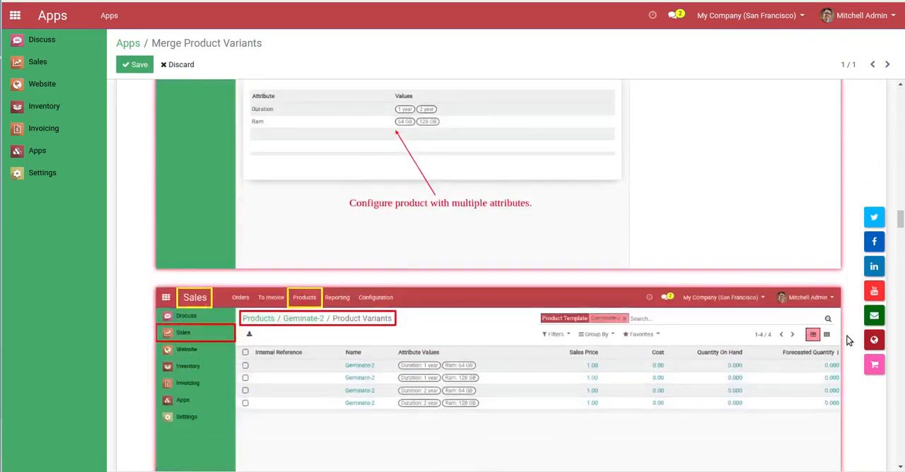
scroll(849, 338, "down", 15)
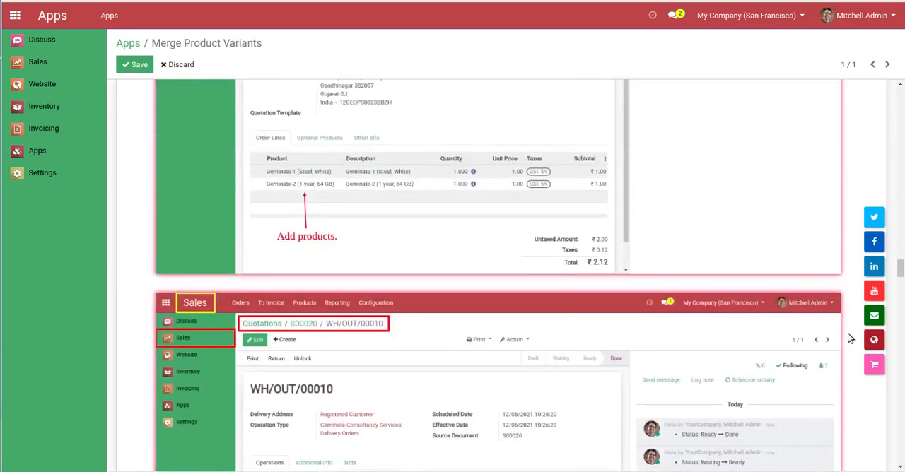
scroll(848, 338, "down", 15)
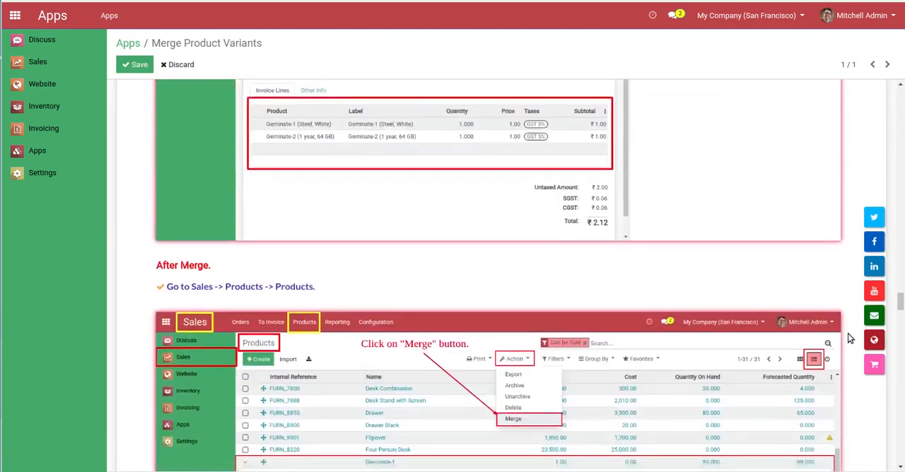
scroll(851, 338, "down", 15)
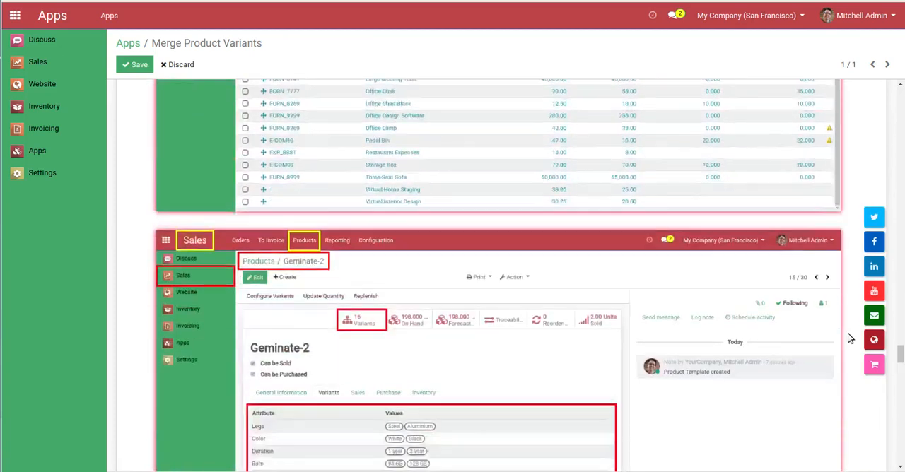
scroll(848, 334, "down", 15)
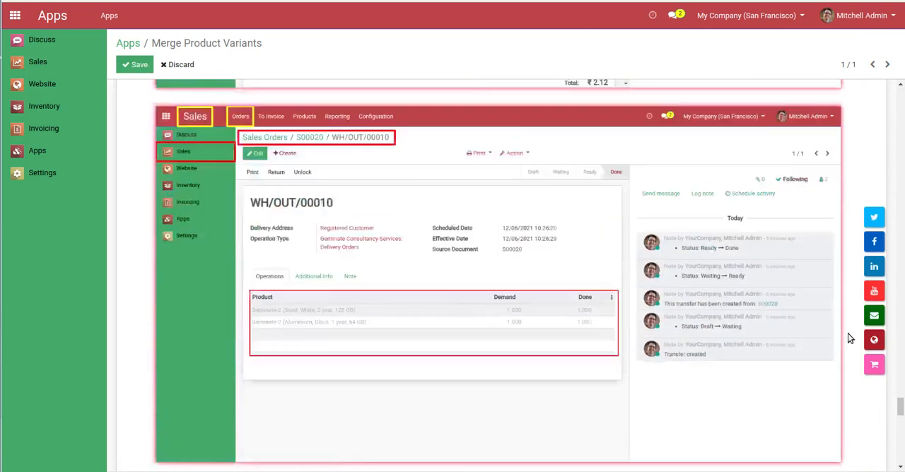
scroll(849, 338, "down", 15)
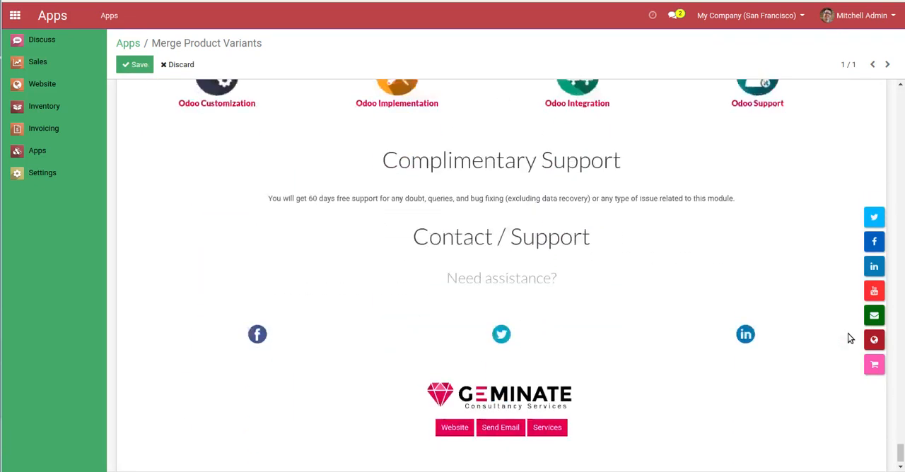
Start a new product in Sales named Geminate-5 with the product type Storable Product
left_click(31, 63)
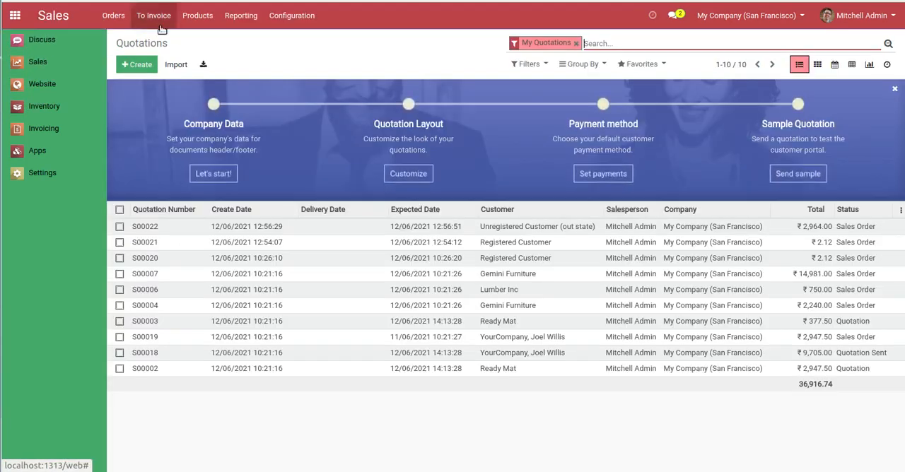
left_click(195, 24)
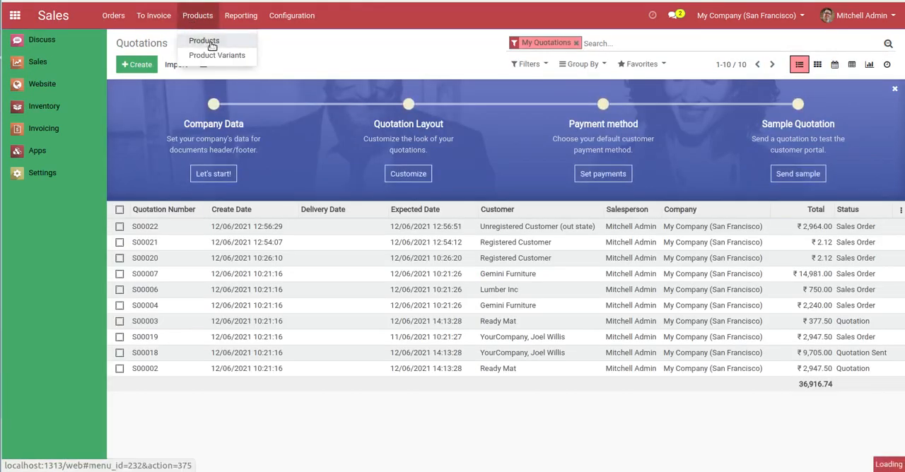
left_click(210, 44)
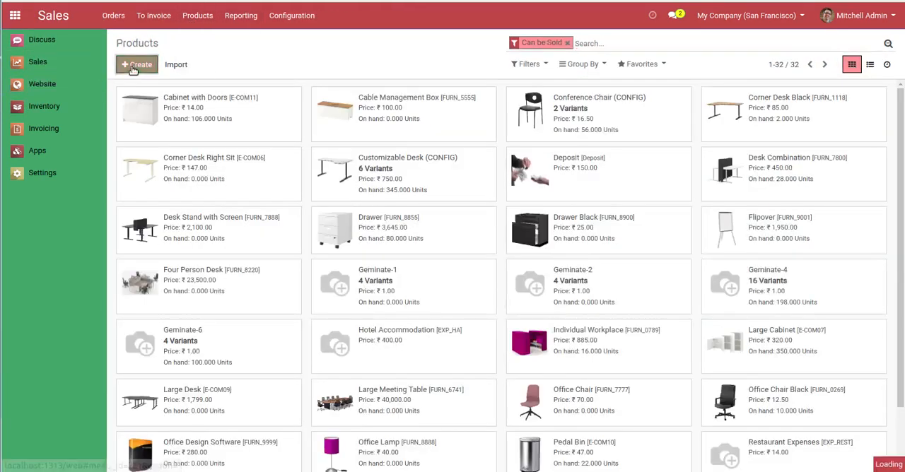
left_click(134, 65)
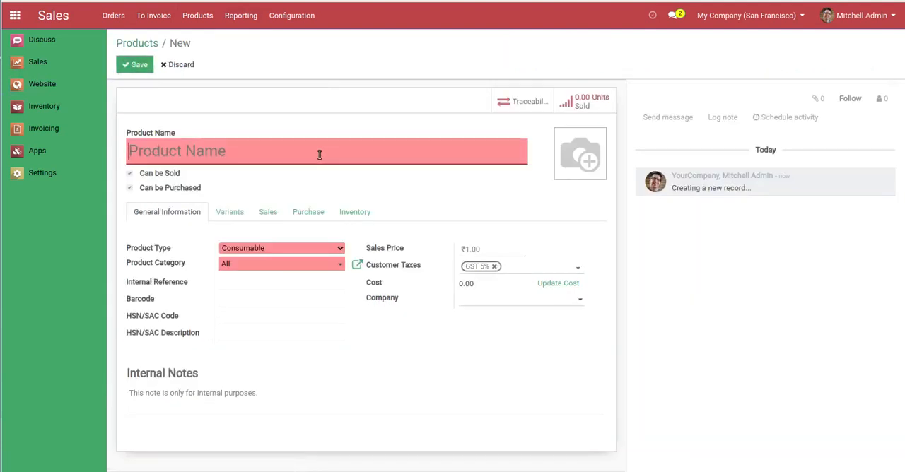
type("G")
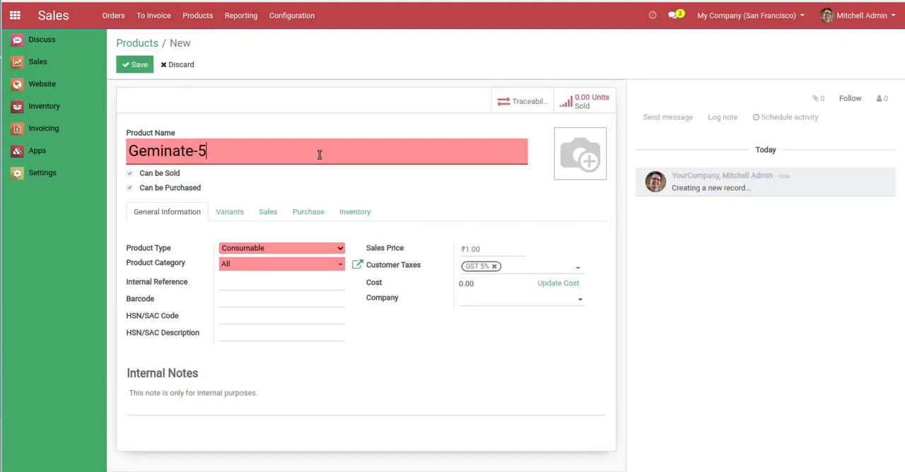
type("eminate-5")
left_click(255, 252)
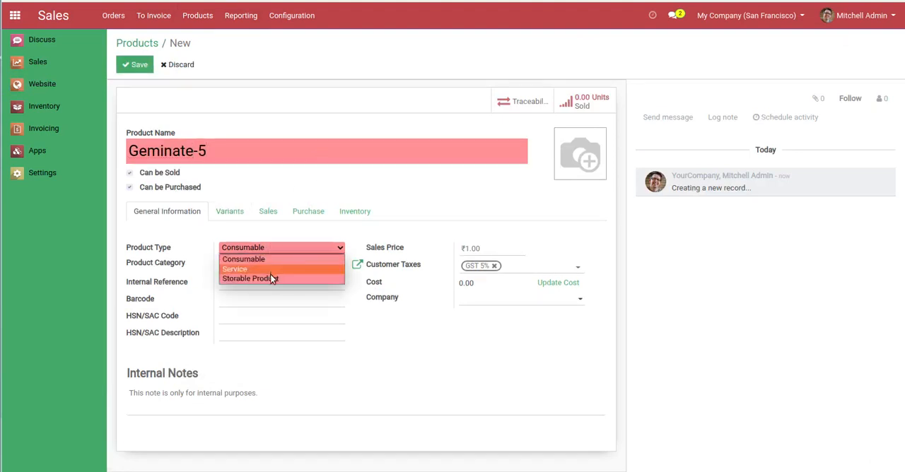
left_click(270, 274)
Add the Legs attribute with the values Steel and Aluminium to the variants of the new product
left_click(267, 231)
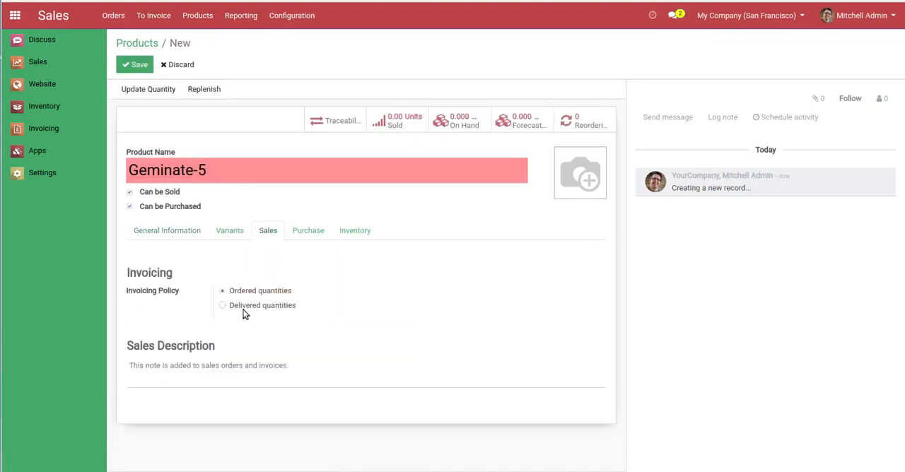
left_click(229, 232)
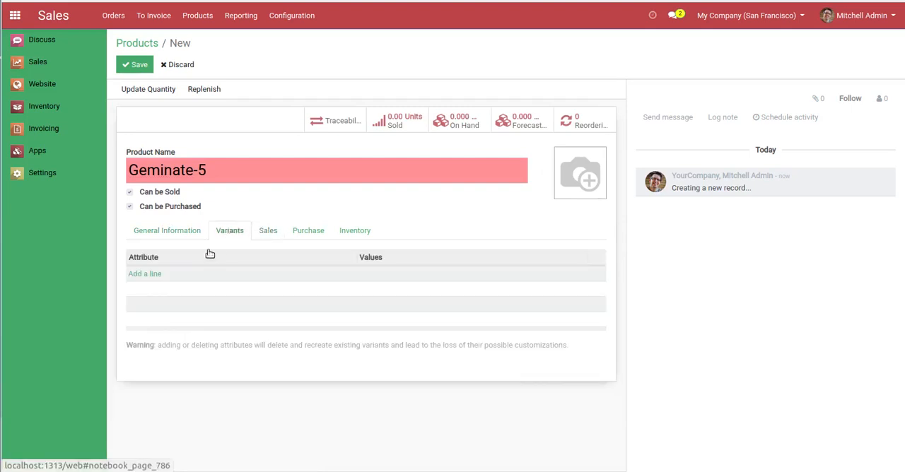
left_click(145, 275)
left_click(151, 290)
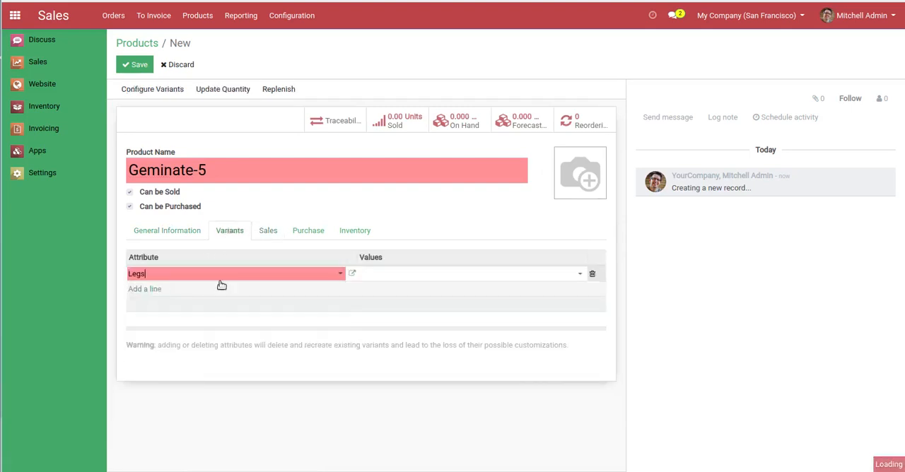
left_click(414, 276)
left_click(416, 296)
left_click(428, 277)
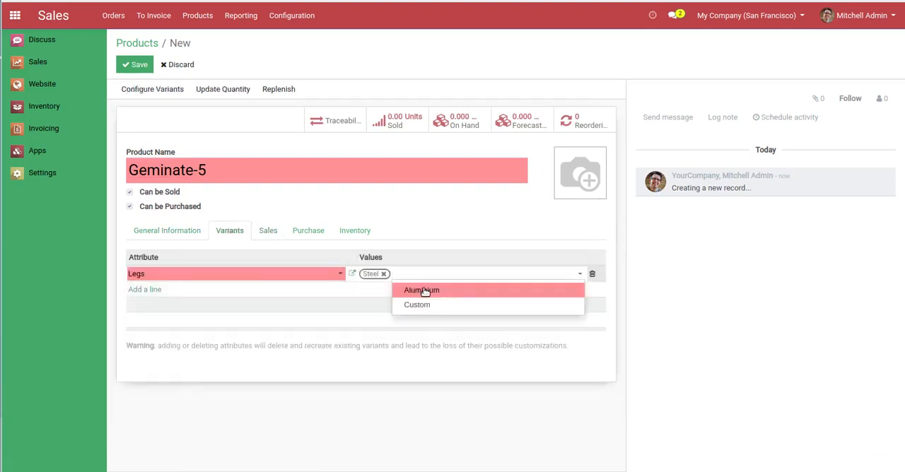
left_click(425, 290)
Add the Color attribute with the values White and Black, and save the product
left_click(145, 290)
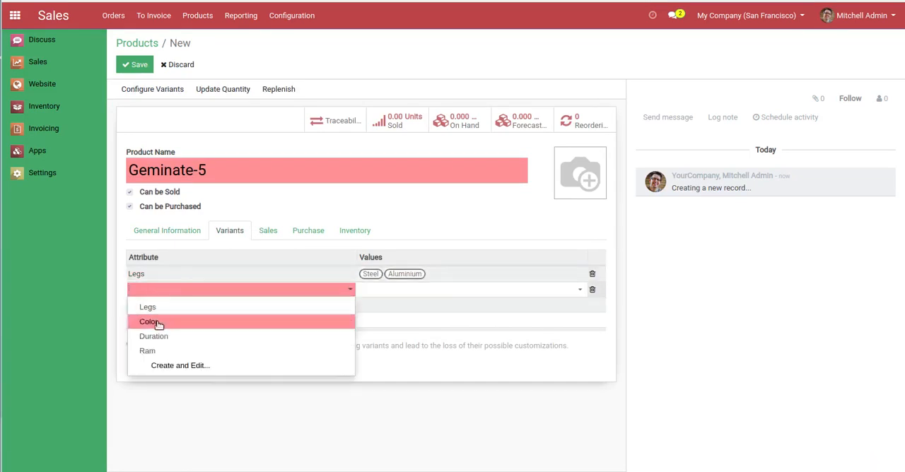
left_click(152, 319)
left_click(421, 294)
left_click(423, 306)
left_click(421, 291)
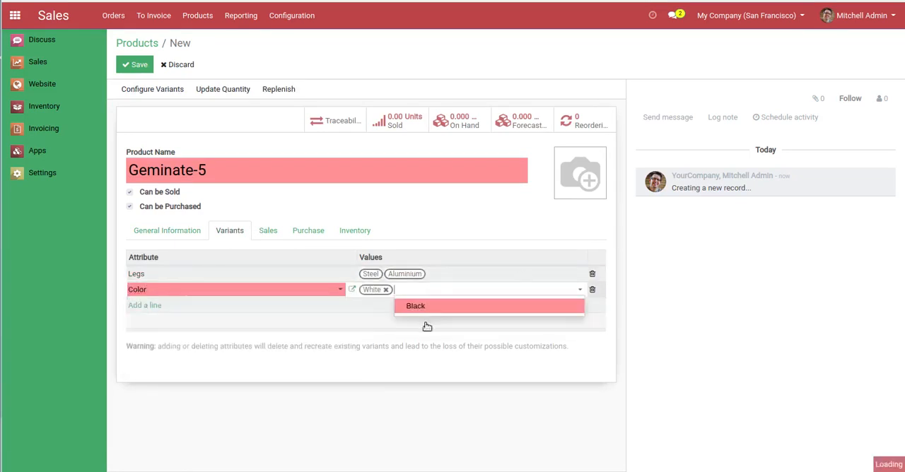
left_click(417, 306)
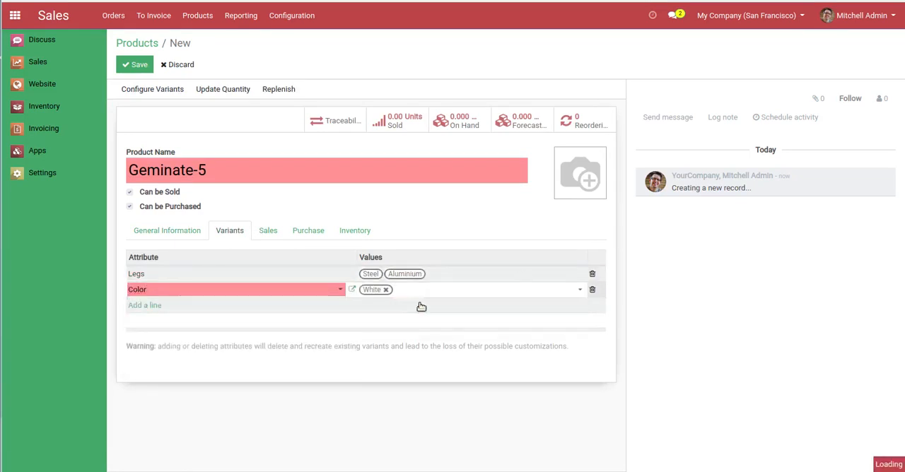
left_click(134, 64)
Set the on-hand quantity of the Geminate-5 (Steel, White) variant to 100 and return to the product
left_click(205, 92)
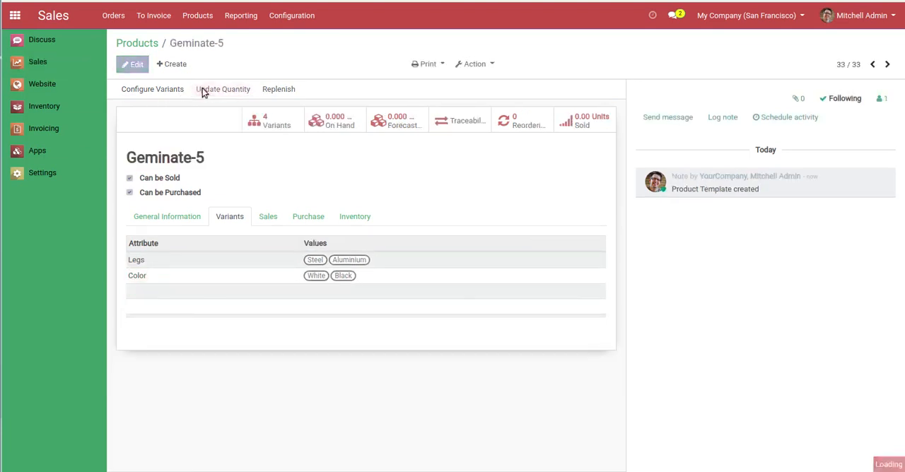
left_click(136, 65)
left_click(177, 108)
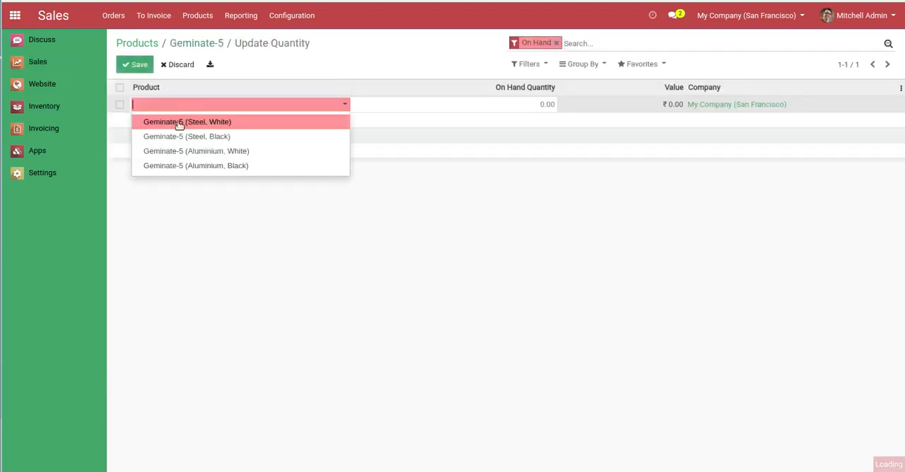
left_click(178, 122)
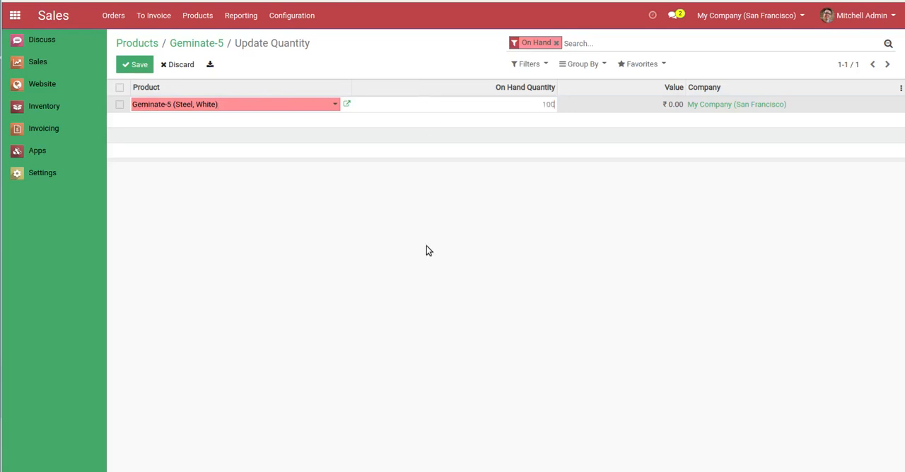
type("100")
key("Return")
left_click(205, 43)
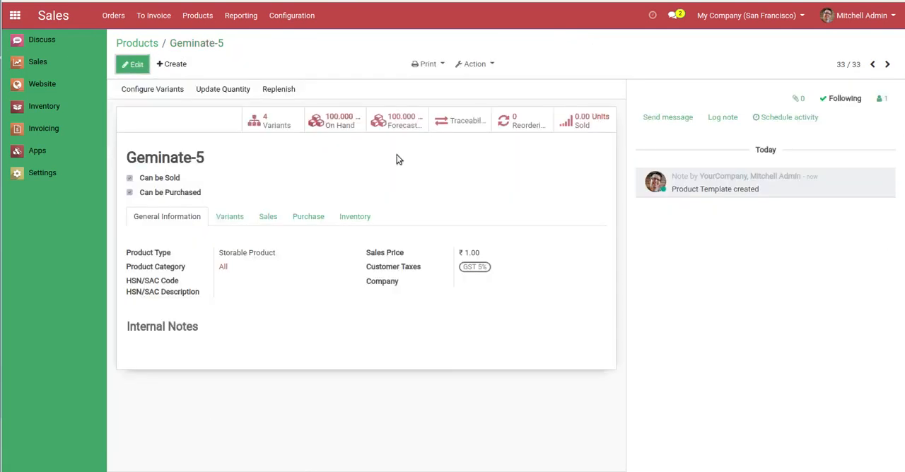
Open the variants list of Geminate-5 and duplicate its browser tab
left_click(268, 124)
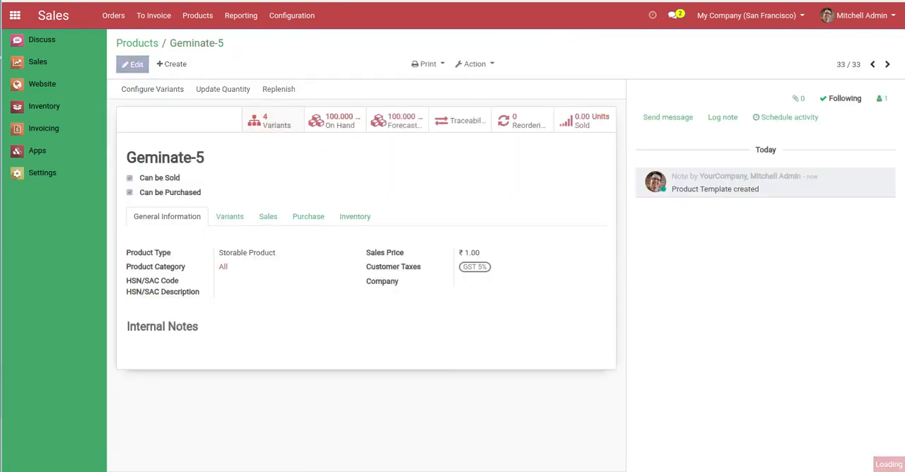
right_click(107, 0)
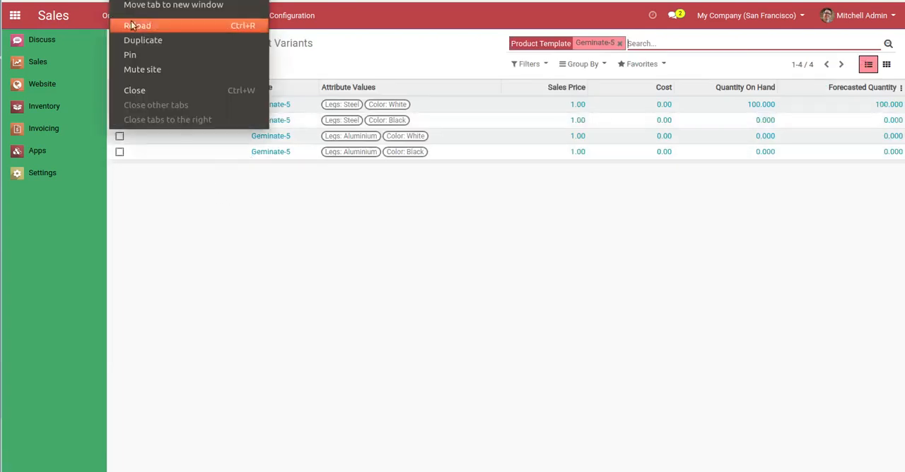
left_click(137, 40)
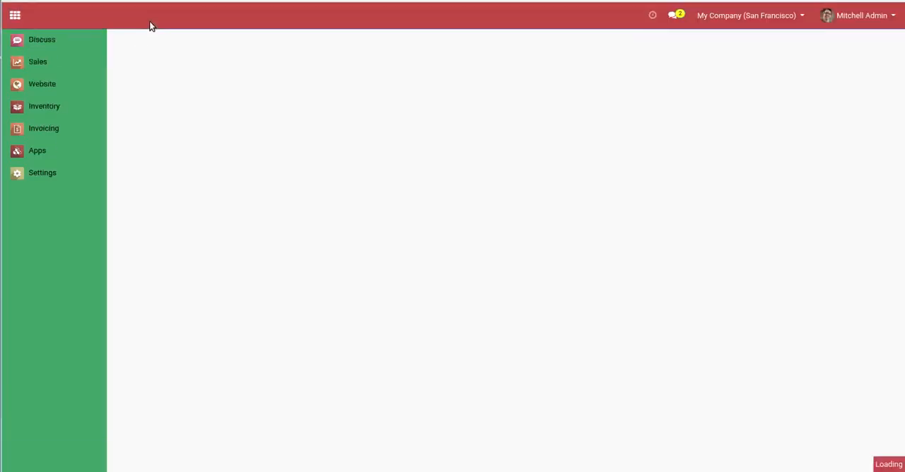
Open the product Geminate-6 from the Sales product list and examine its variant attributes and values
left_click(203, 16)
left_click(204, 40)
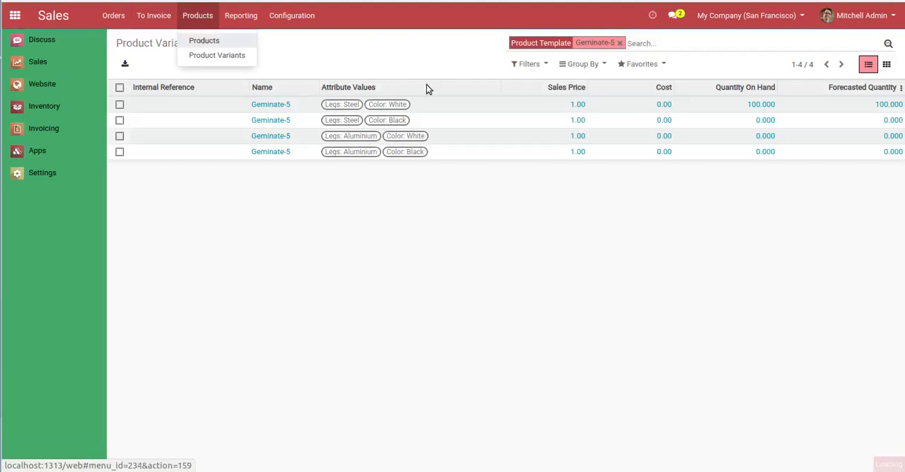
scroll(423, 184, "down", 1)
scroll(423, 184, "down", 2)
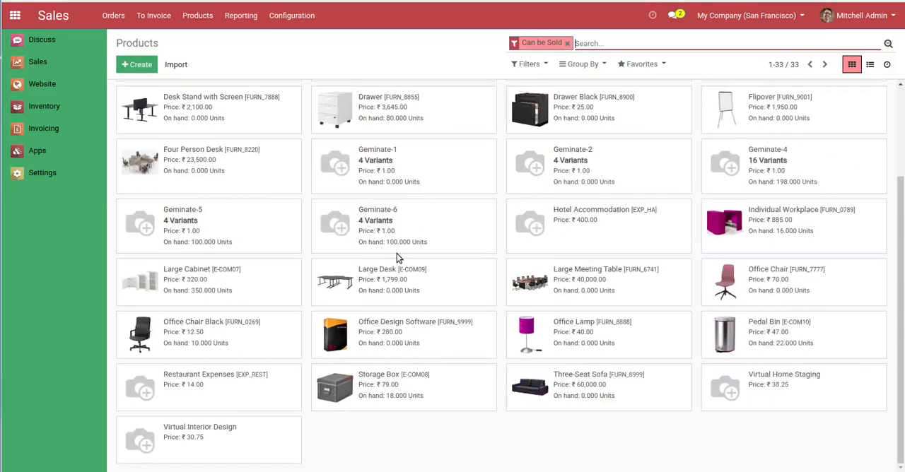
left_click(420, 239)
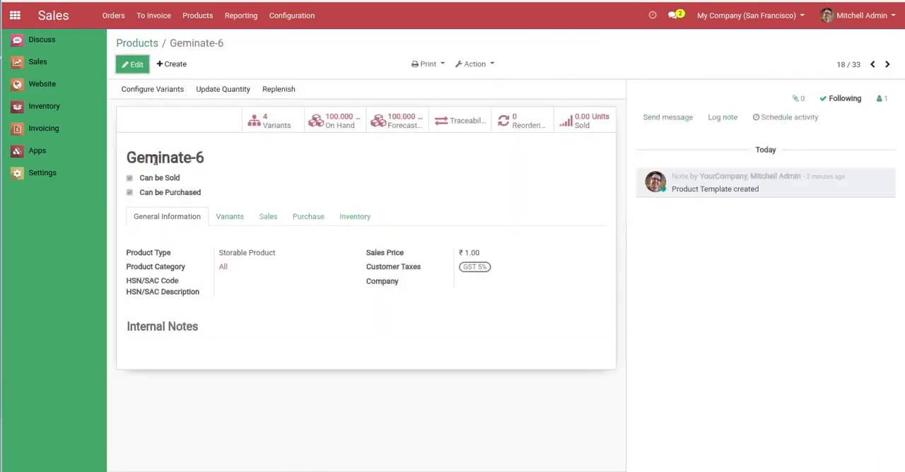
left_click(229, 216)
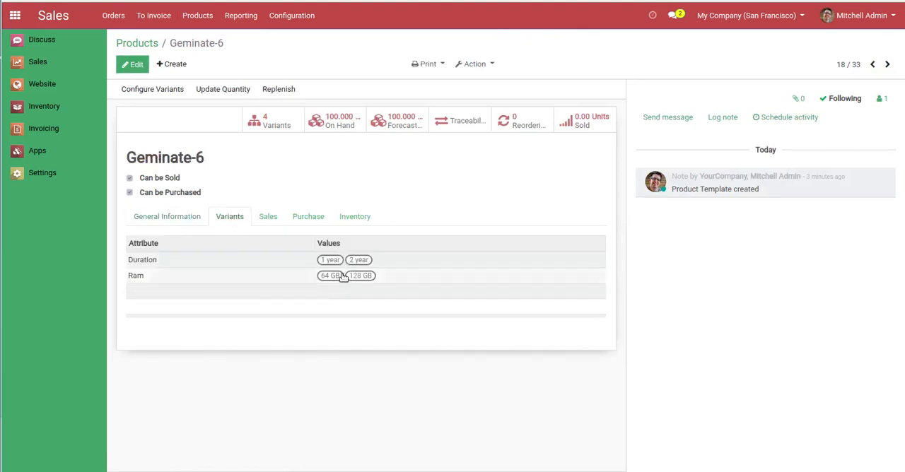
Open the variants list of Geminate-6 and duplicate its browser tab
left_click(259, 123)
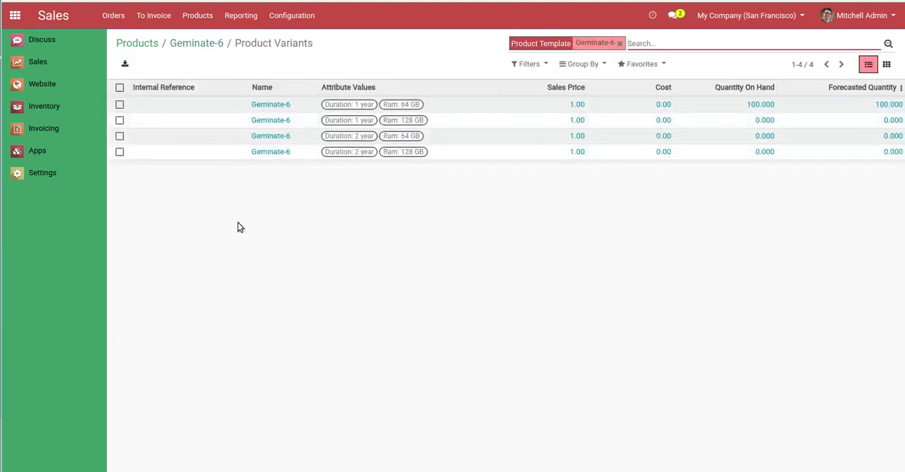
right_click(113, 20)
left_click(130, 28)
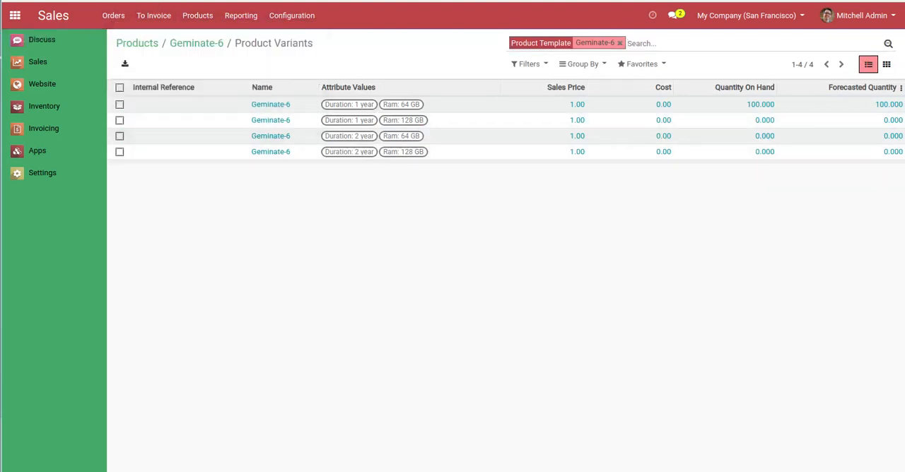
Create a new sales quotation in the duplicated tab for the customer Azure Interior
left_click(354, 0)
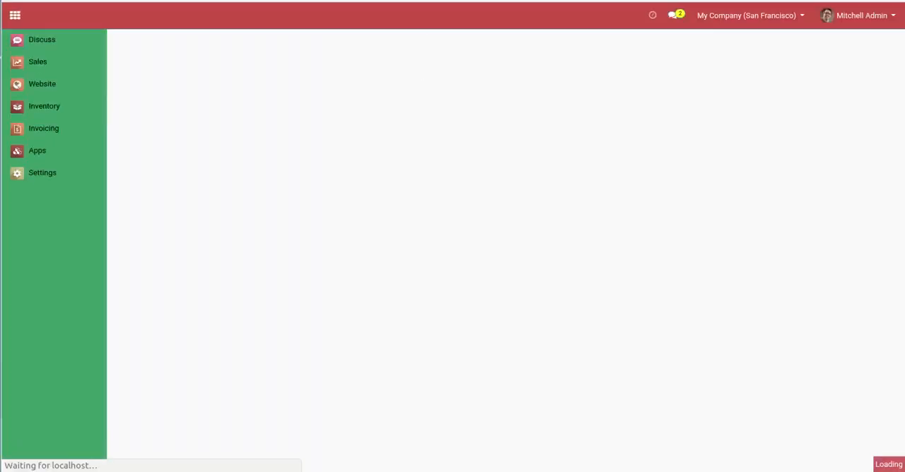
left_click(39, 63)
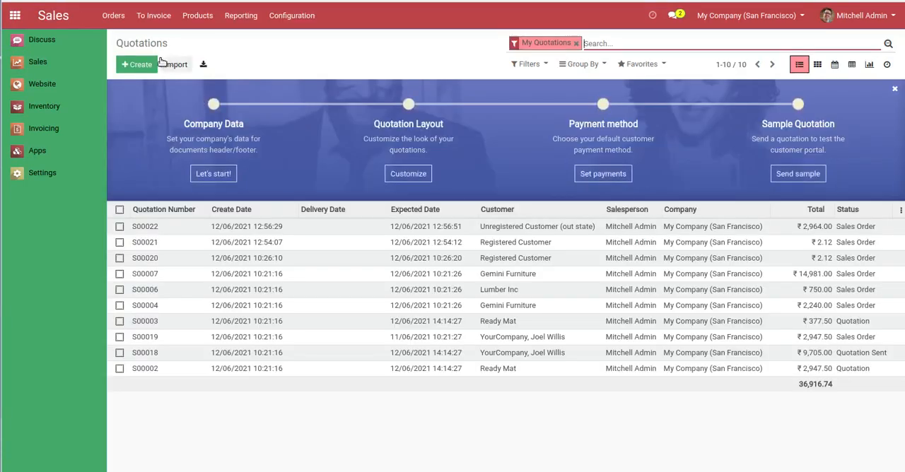
left_click(136, 64)
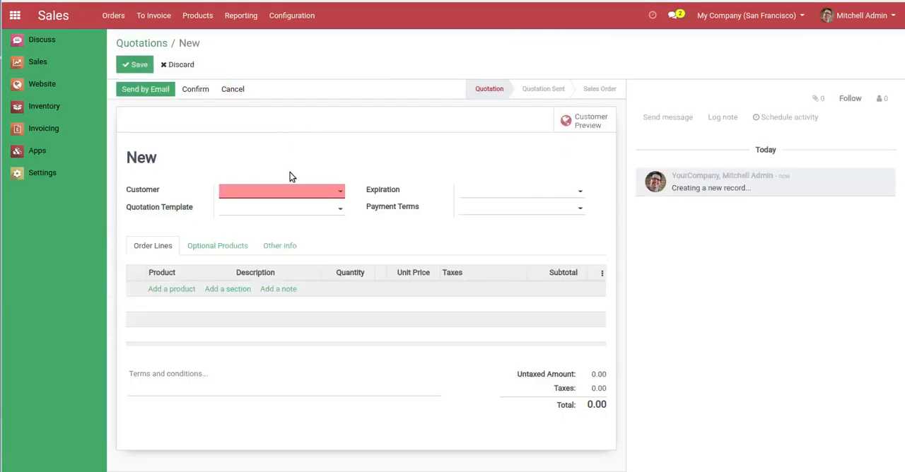
type("az")
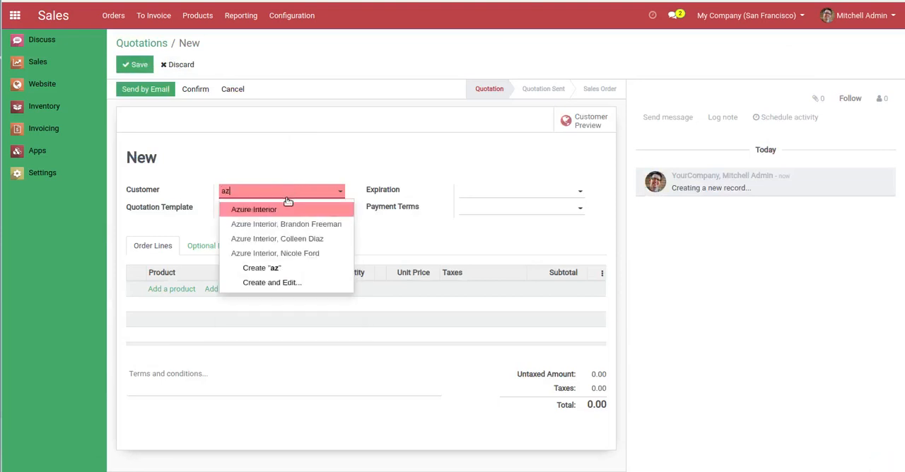
left_click(287, 204)
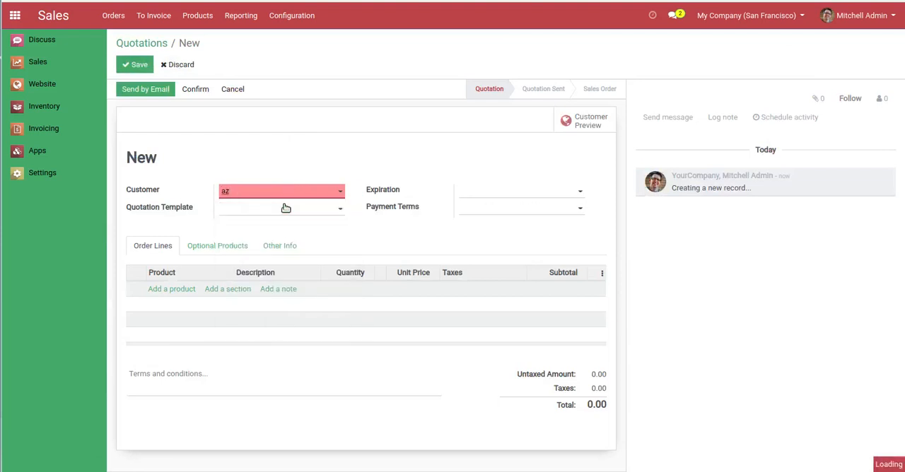
Add the product variant Geminate-5 (Steel, White) as the first order line of the quotation
left_click(164, 294)
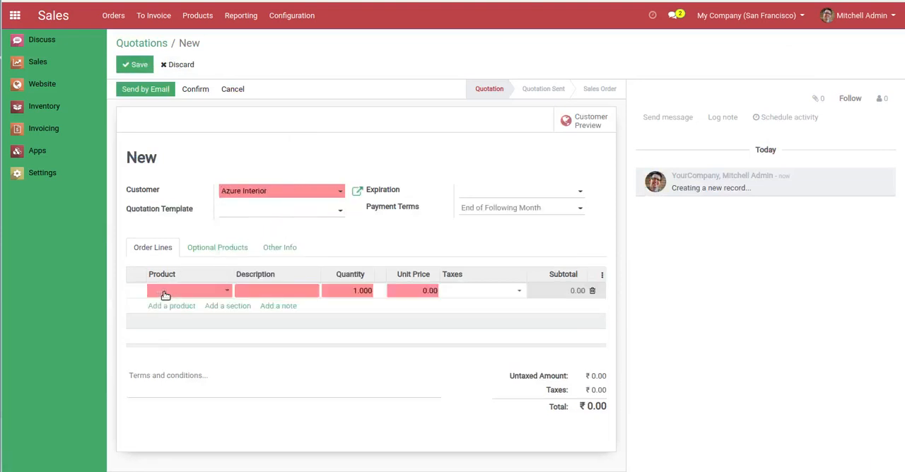
type("gemniate-")
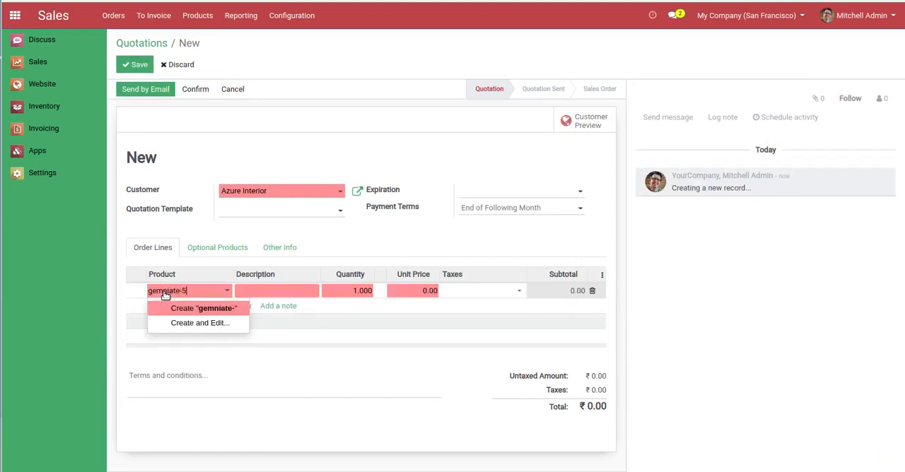
type("5")
key("BackSpace")
key("BackSpace")
key("BackSpace")
key("BackSpace")
key("BackSpace")
type("gemiknate")
key("BackSpace")
key("BackSpace")
key("BackSpace")
key("BackSpace")
key("BackSpace")
key("BackSpace")
key("BackSpace")
key("BackSpace")
key("BackSpace")
type("g")
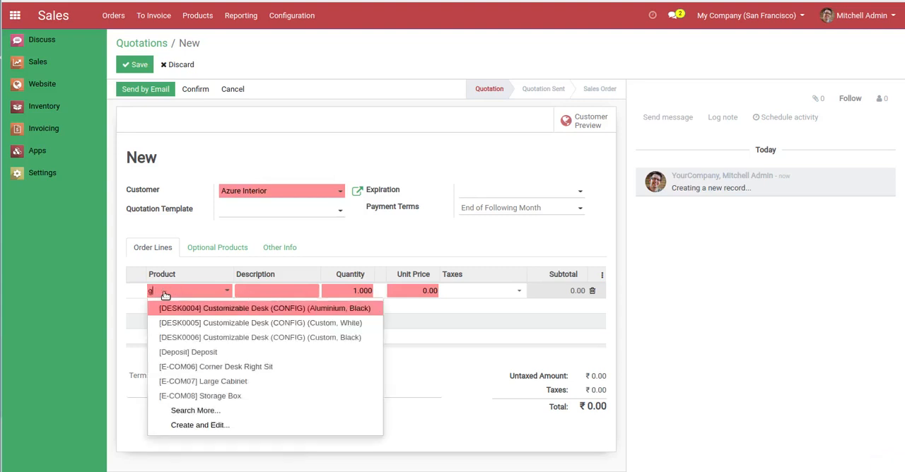
type("emina")
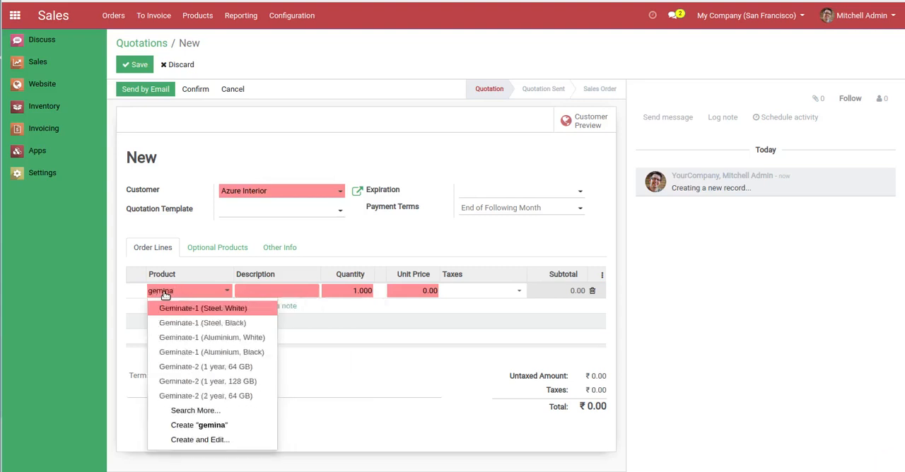
type("te-5")
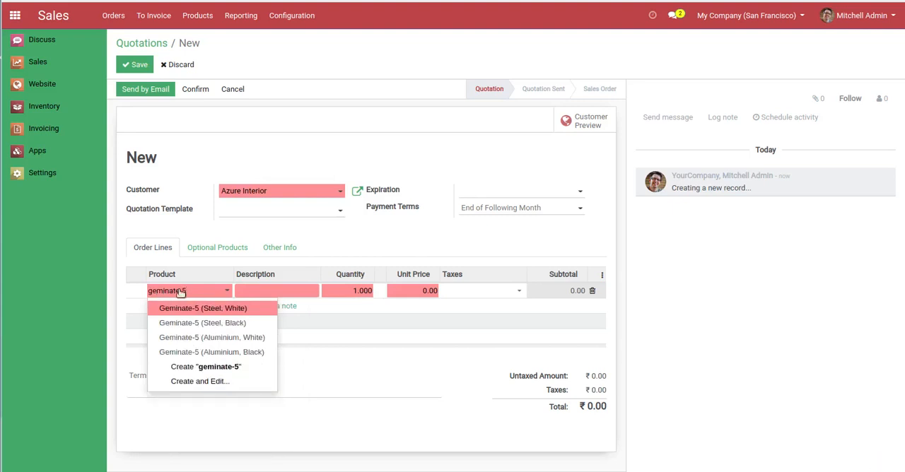
left_click(199, 309)
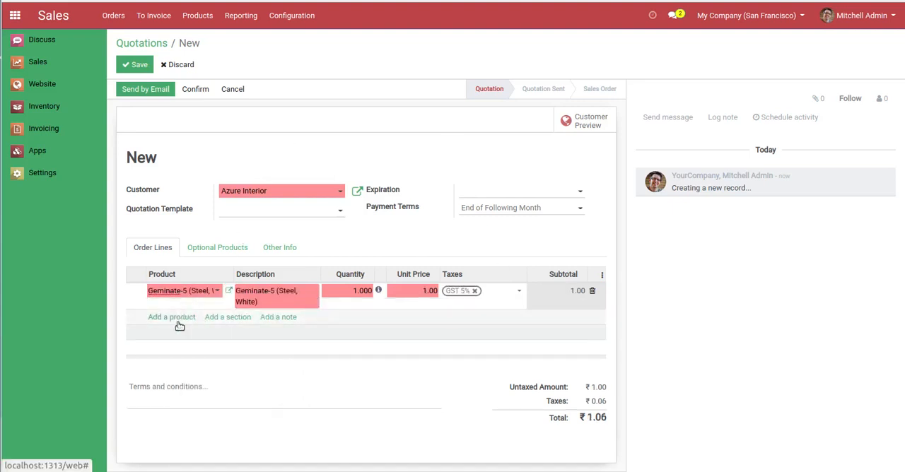
Add Geminate-6 (1 year, 64 GB) as the second order line and save the quotation
left_click(179, 317)
type("ge")
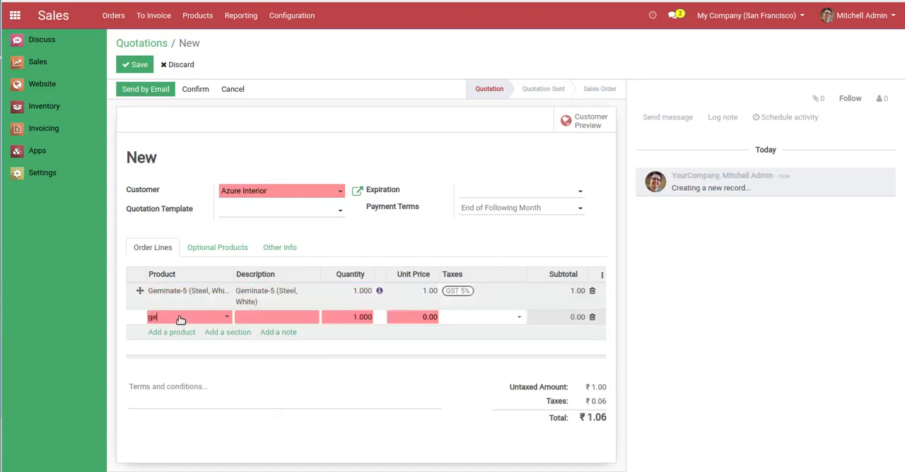
type("minate-6")
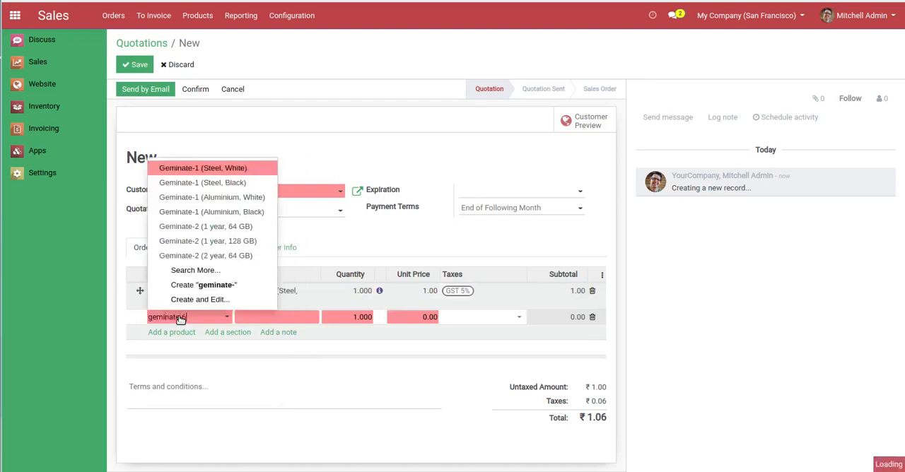
left_click(201, 337)
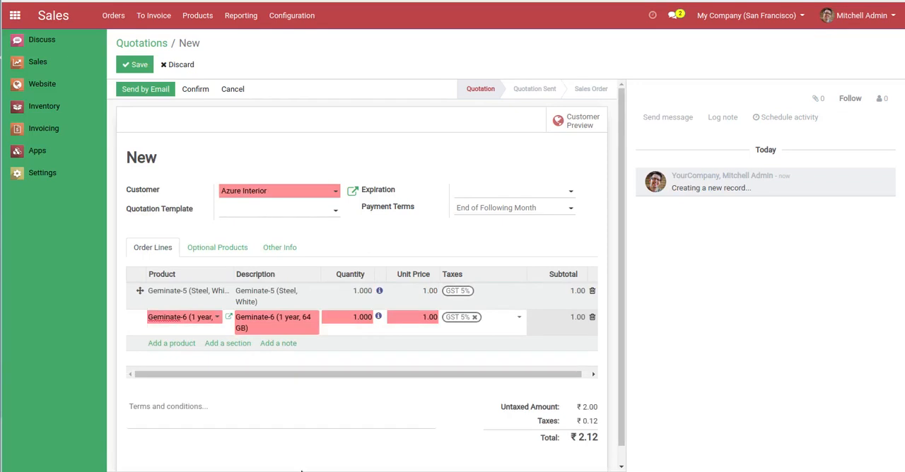
left_click(134, 64)
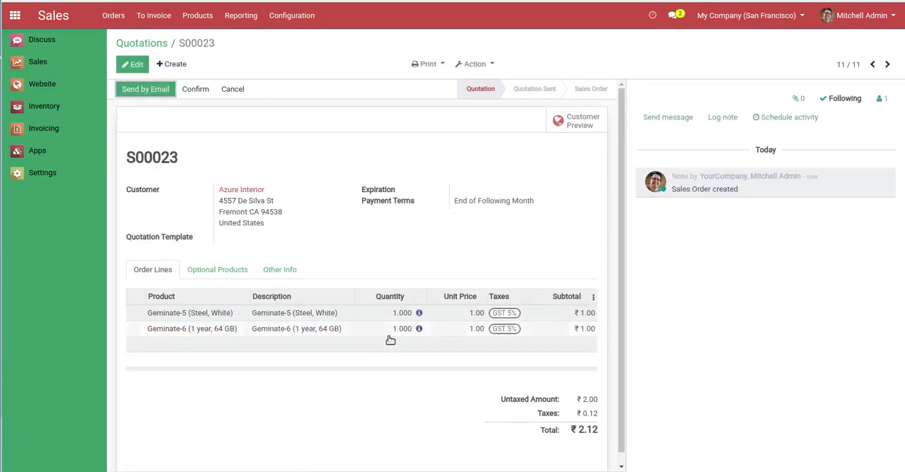
Confirm the quotation and validate its delivery order with SMS confirmation disabled
left_click(199, 89)
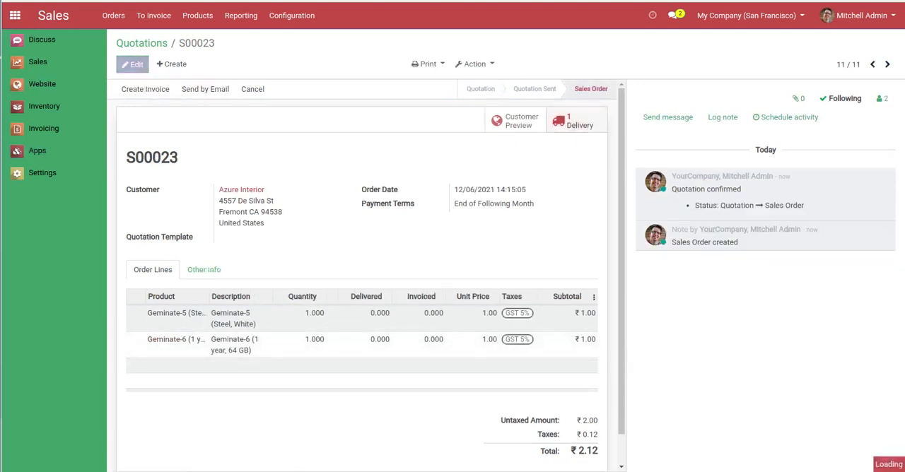
left_click(576, 121)
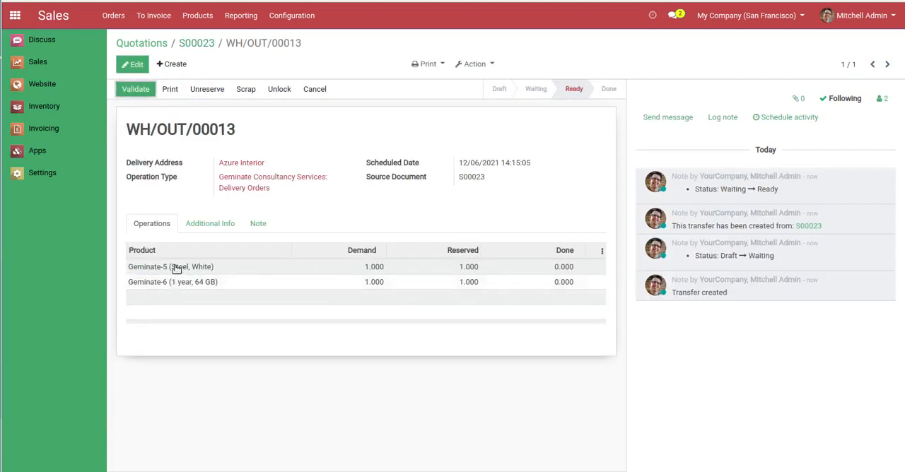
left_click(131, 91)
left_click(251, 115)
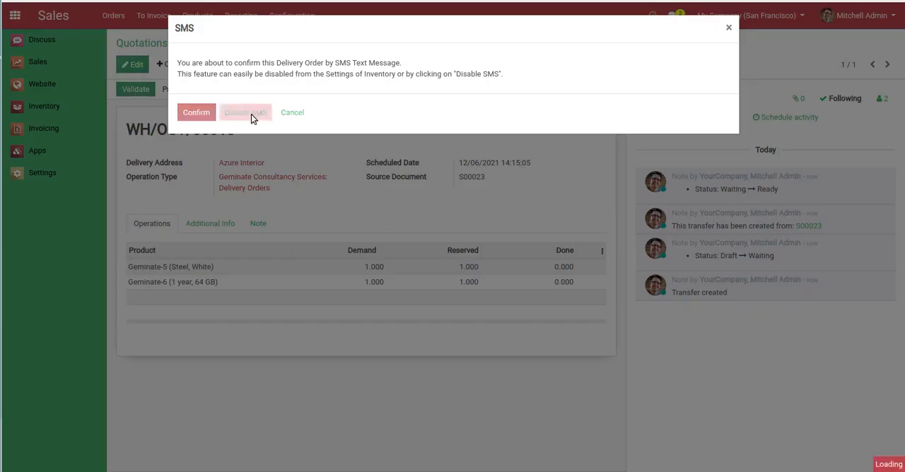
left_click(189, 121)
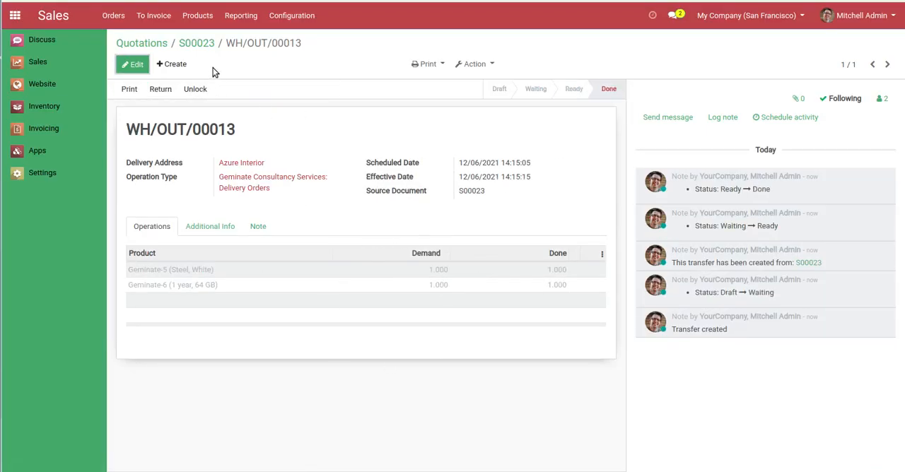
Return to the sales order, create a regular invoice for it and open that invoice
left_click(201, 44)
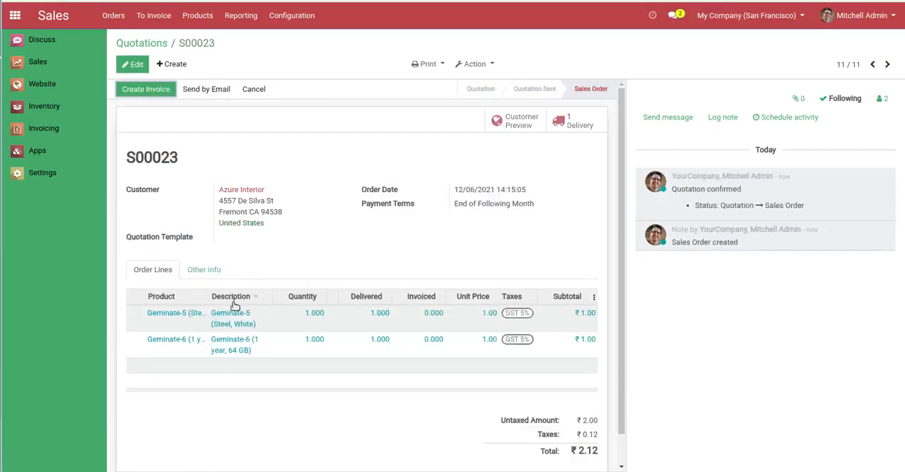
left_click(138, 94)
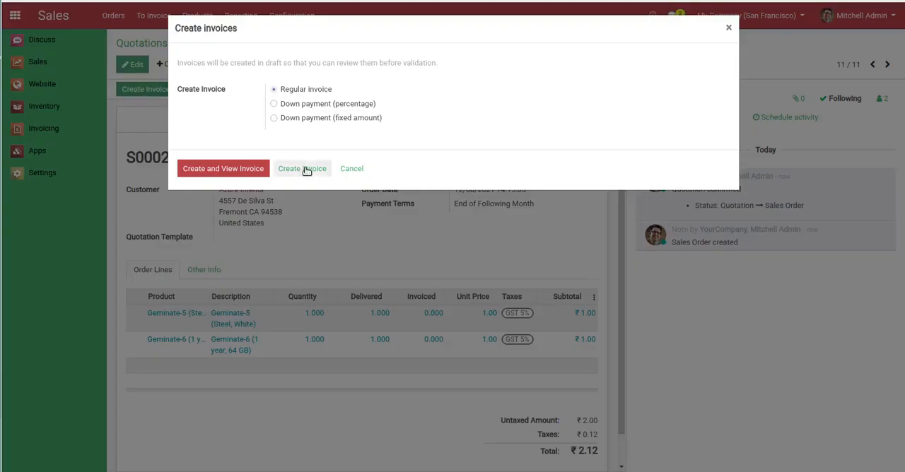
left_click(306, 170)
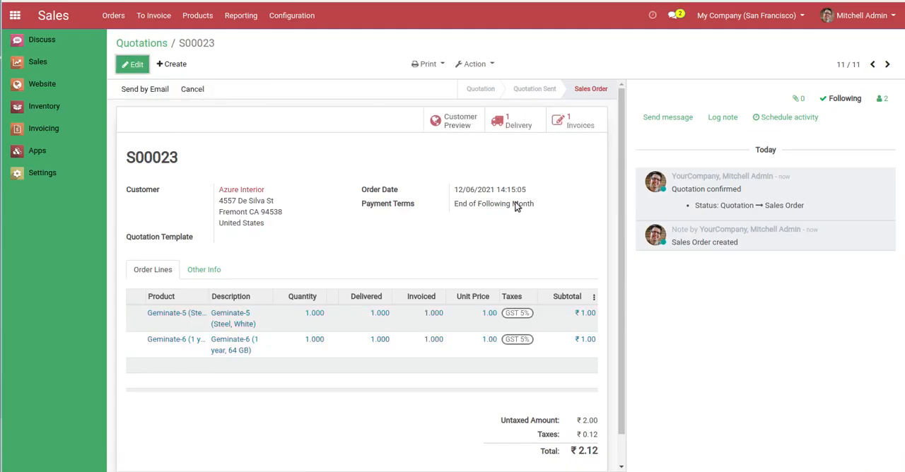
left_click(558, 123)
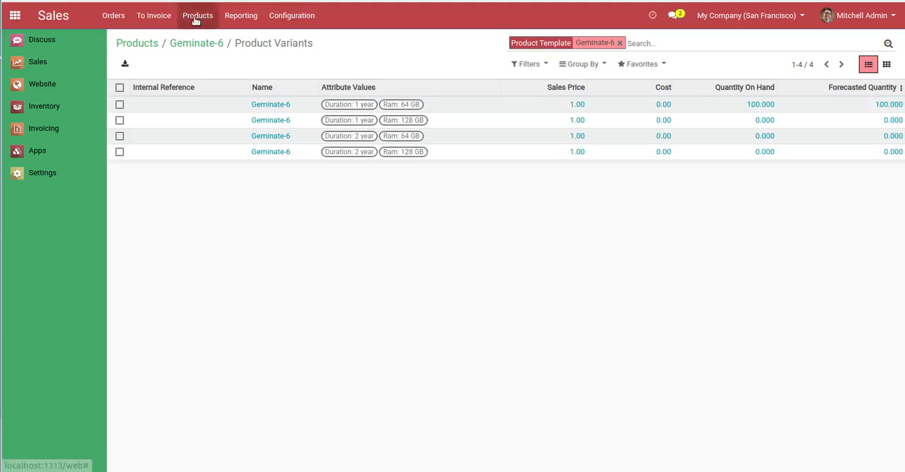
Return to the Geminate-6 variants tab and display the Sales products in list view
left_click(198, 15)
left_click(202, 42)
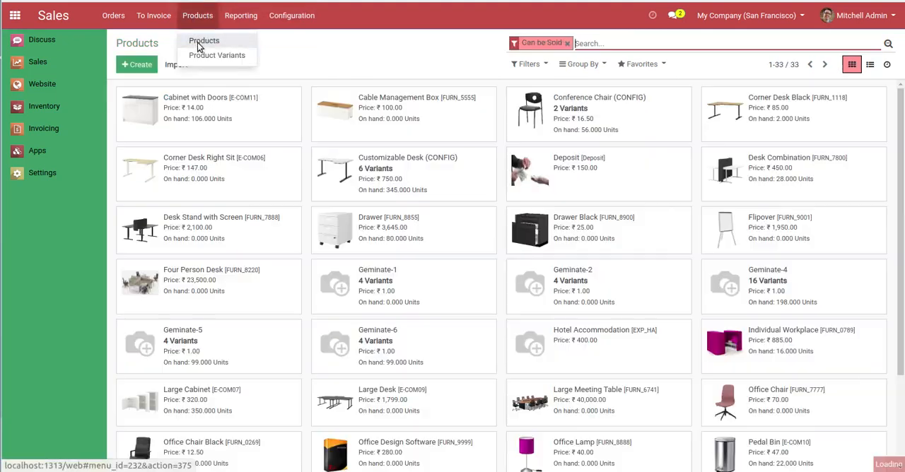
left_click(870, 65)
scroll(168, 280, "down", 2)
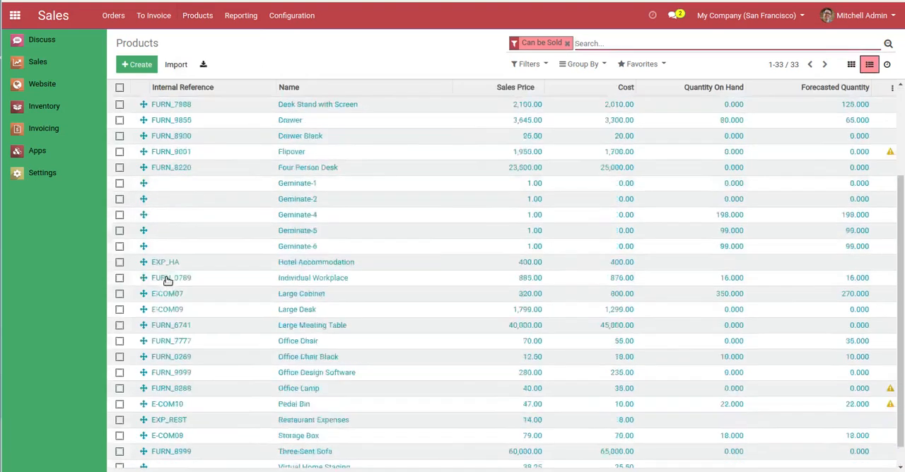
Select Geminate-5 and Geminate-6 and merge them with Geminate-6 as the destination product
left_click(120, 208)
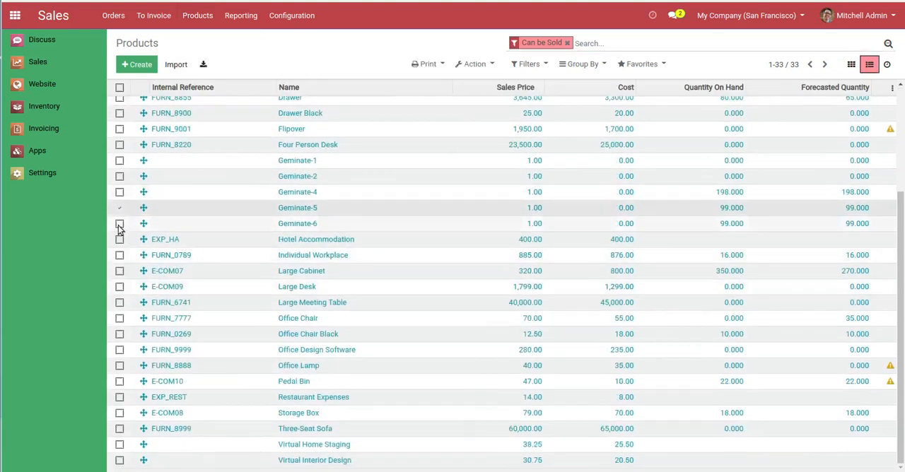
left_click(119, 224)
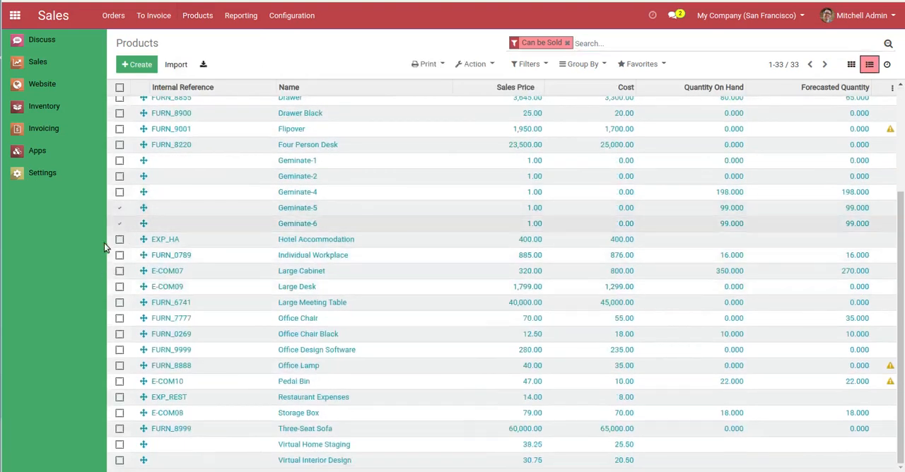
left_click(475, 65)
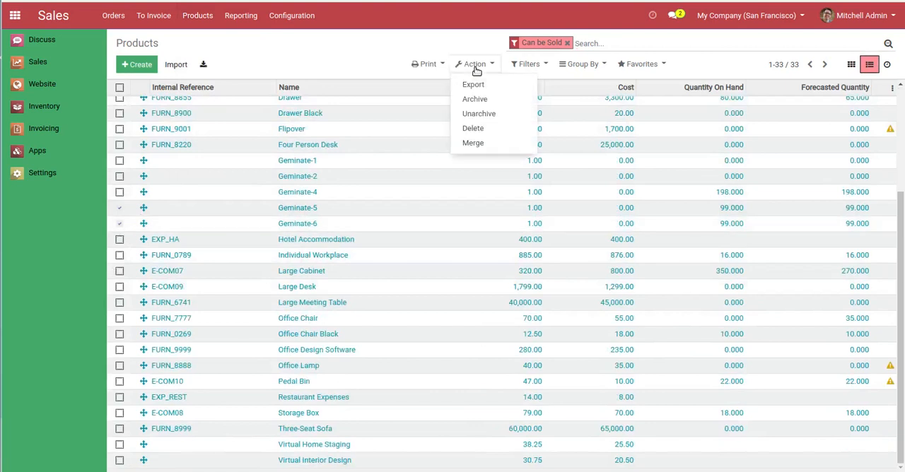
left_click(477, 146)
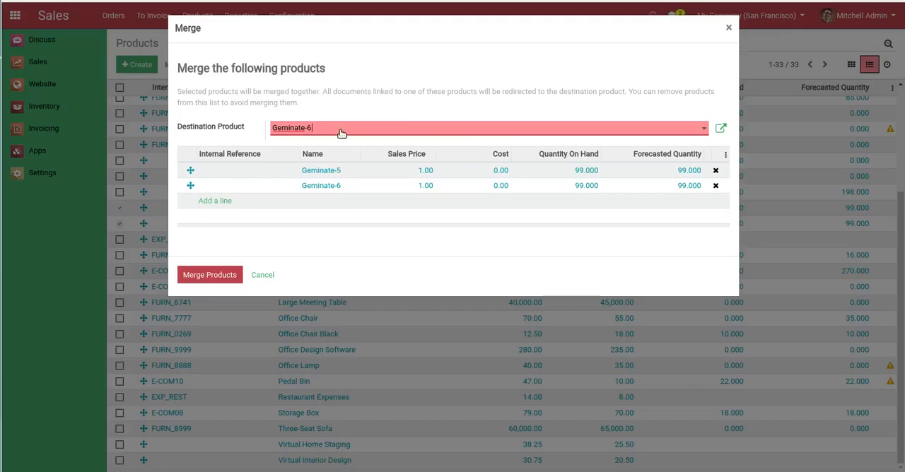
left_click(340, 131)
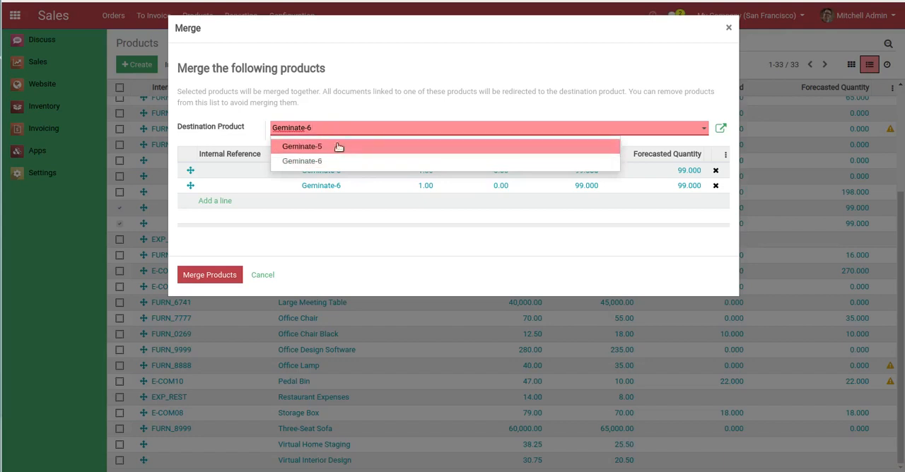
left_click(335, 162)
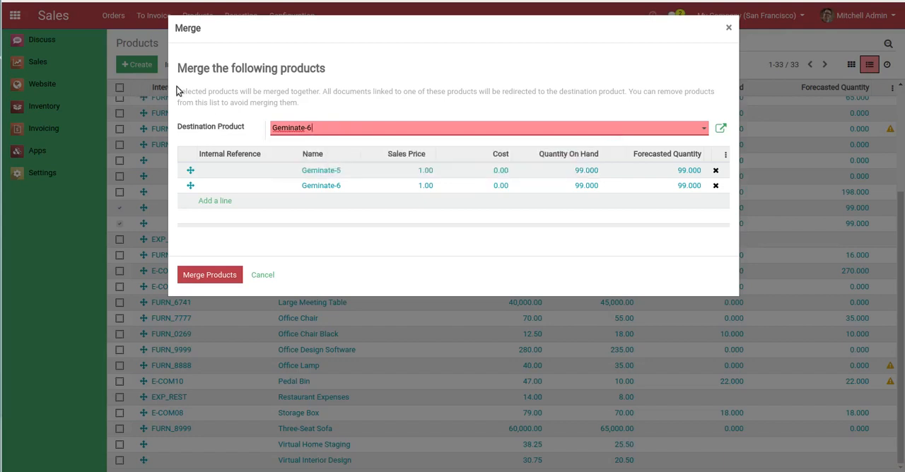
left_click_drag(179, 92, 285, 101)
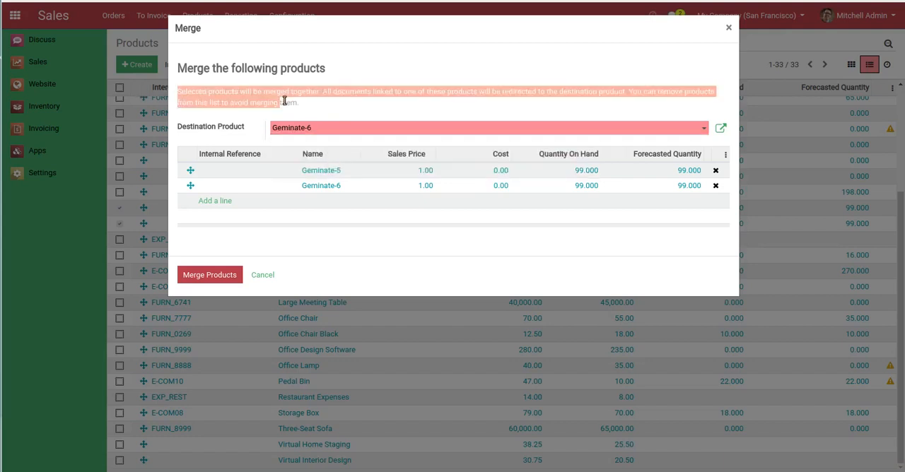
left_click(346, 104)
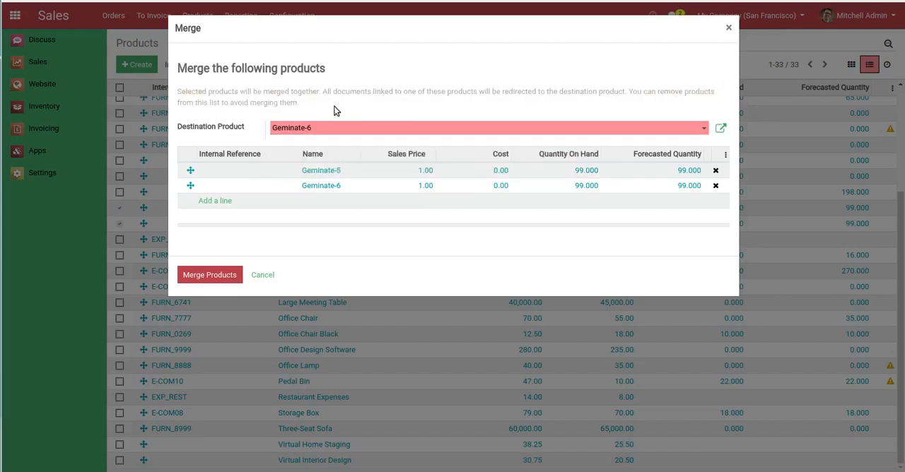
left_click(214, 276)
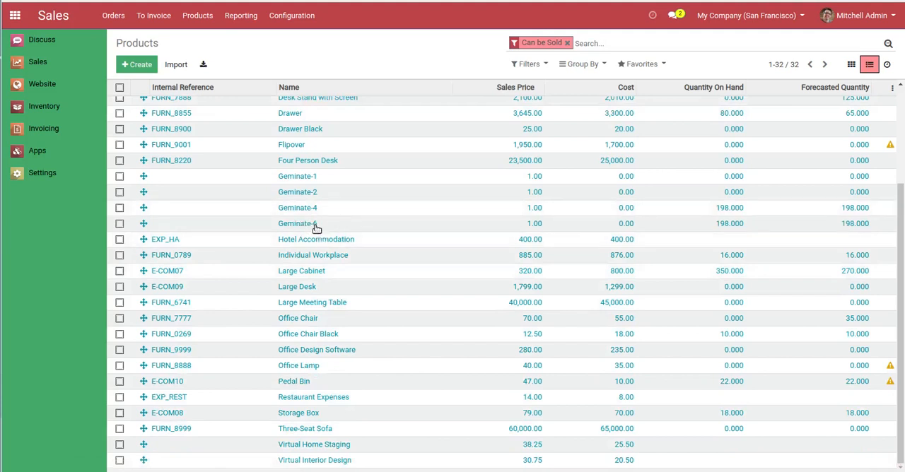
Open the merged Geminate-6 product and review its list of variants and its attribute values
left_click(316, 226)
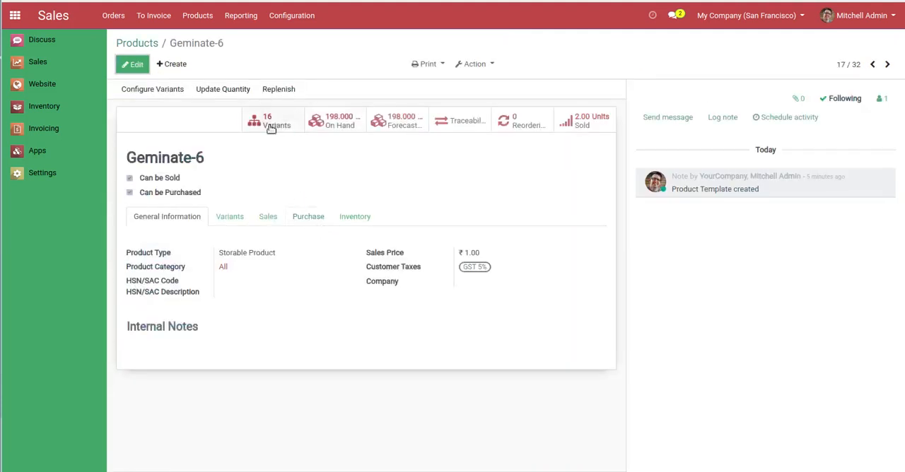
left_click(269, 124)
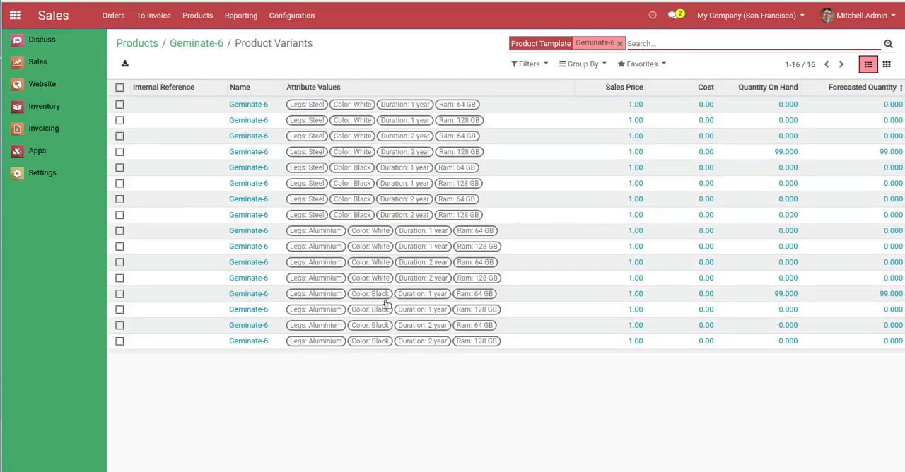
left_click(204, 42)
left_click(240, 219)
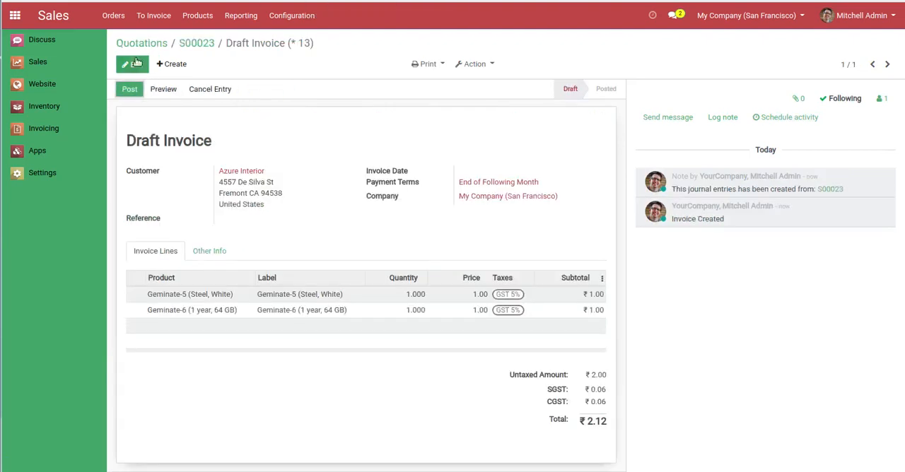
Open the newest Azure Interior sales order and widen the Product column of its order lines to read the full variant names
left_click(142, 43)
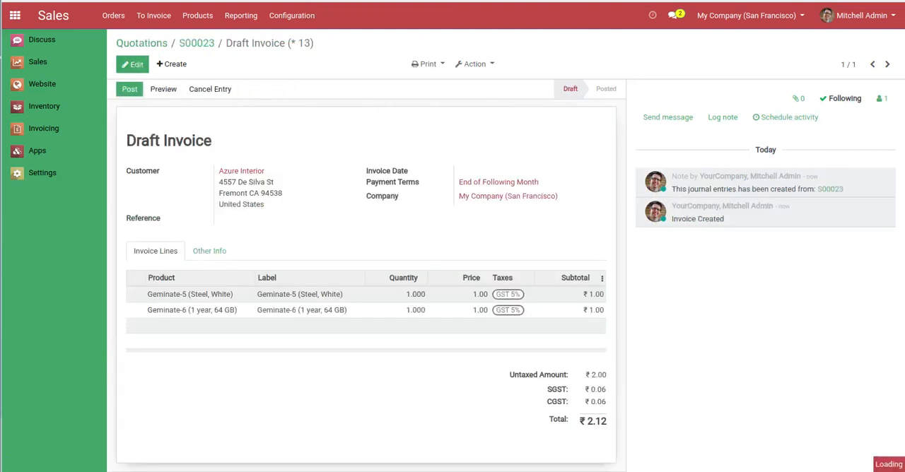
left_click(172, 226)
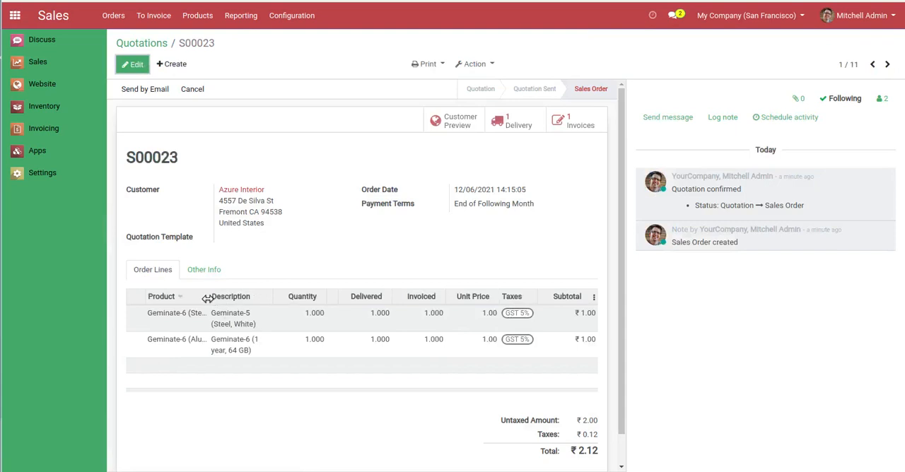
left_click_drag(207, 298, 271, 299)
left_click_drag(291, 301, 293, 301)
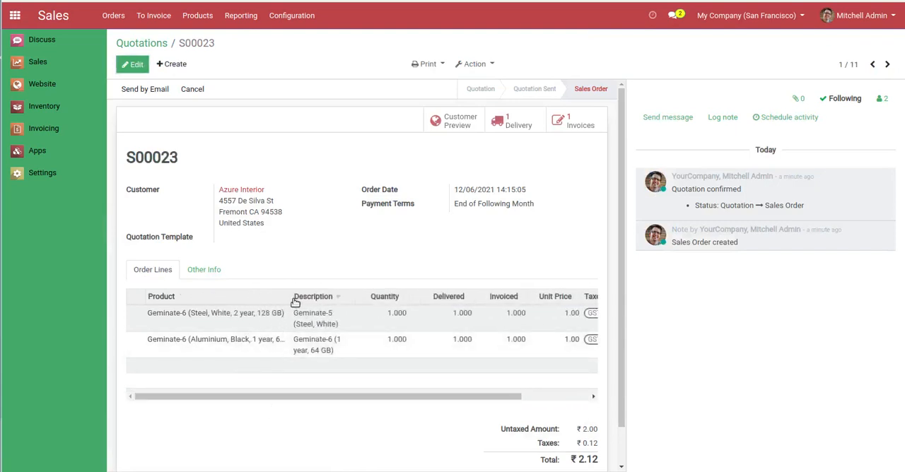
left_click_drag(291, 294, 314, 295)
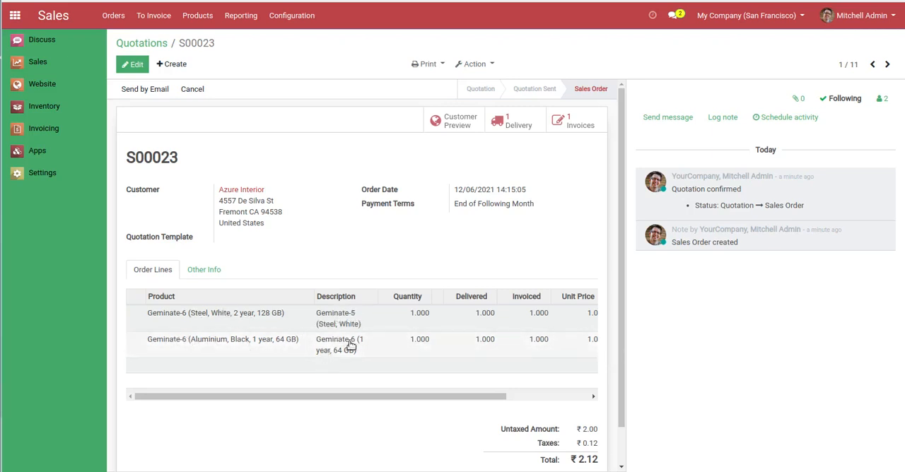
Check the product lines on the sales order's delivery order and on its draft invoice
left_click(530, 122)
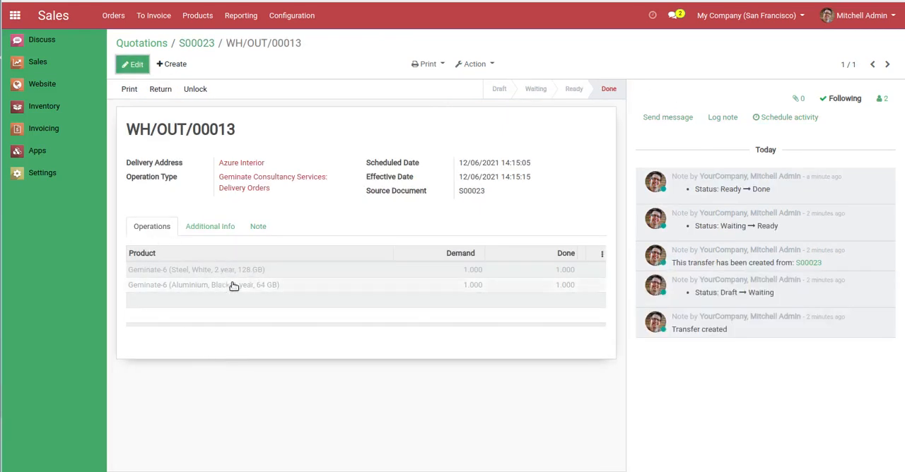
left_click(186, 44)
left_click(571, 124)
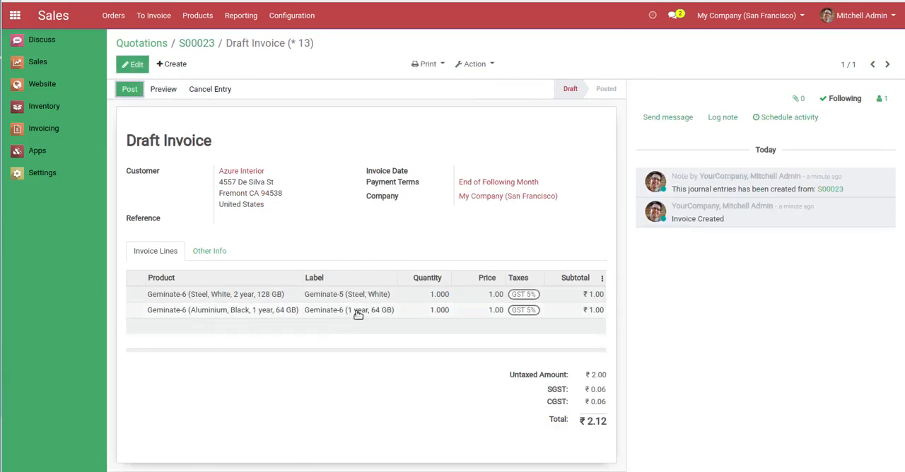
Create a new quotation for the customer Azure Interior and look over the product list for items to sell
left_click(162, 45)
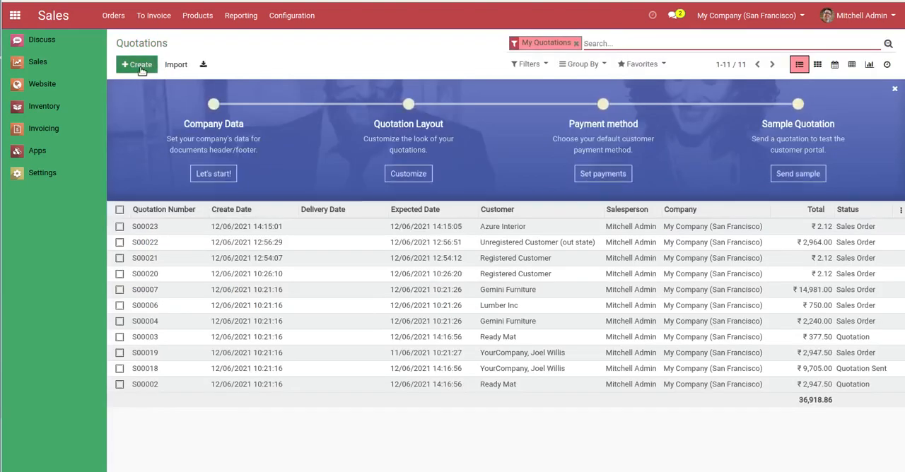
left_click(139, 65)
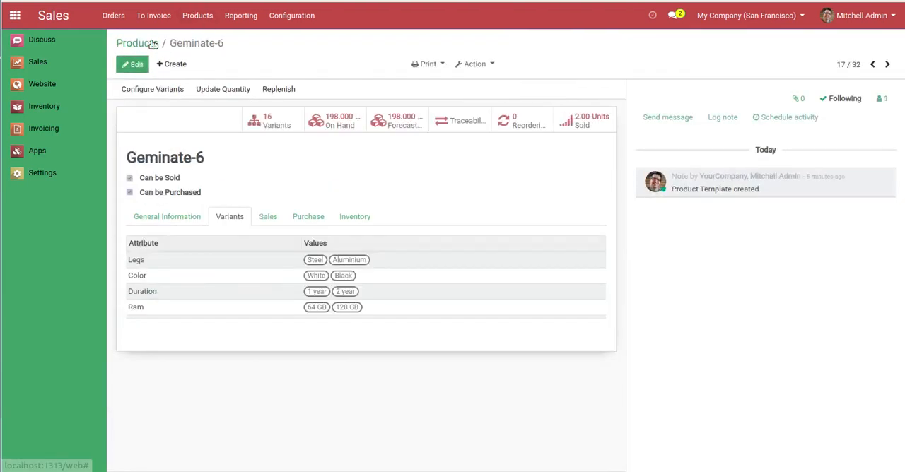
left_click(152, 42)
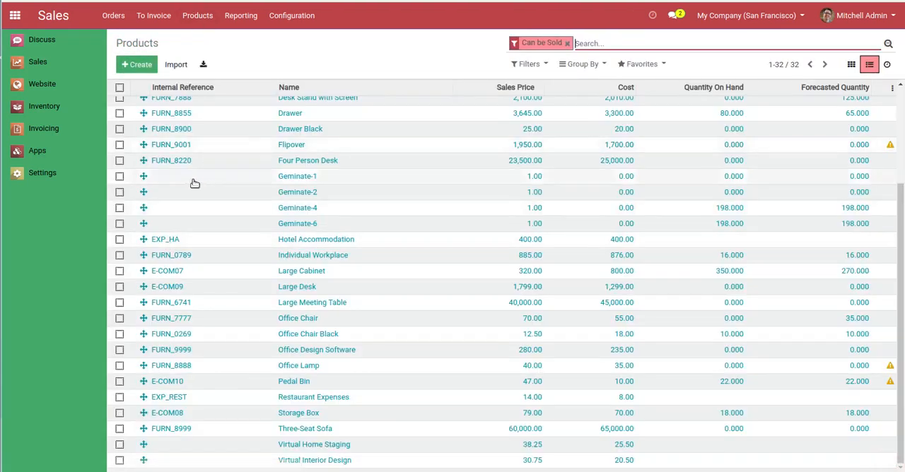
scroll(273, 234, "up", 3)
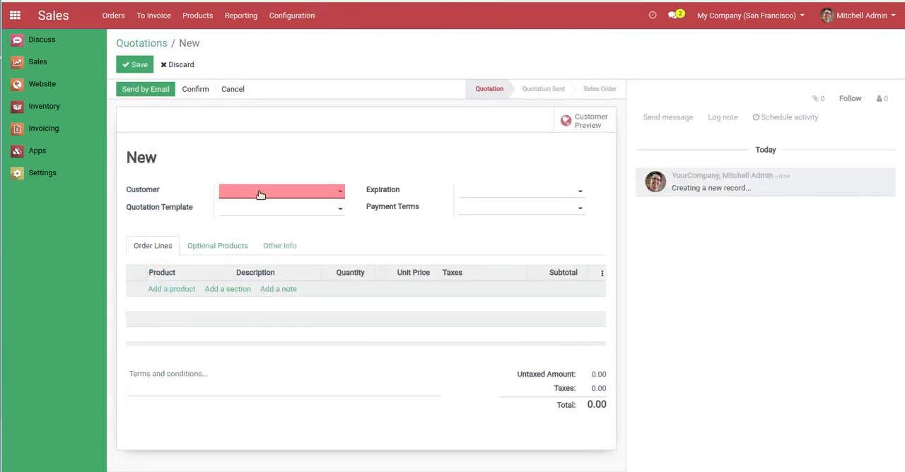
left_click(260, 194)
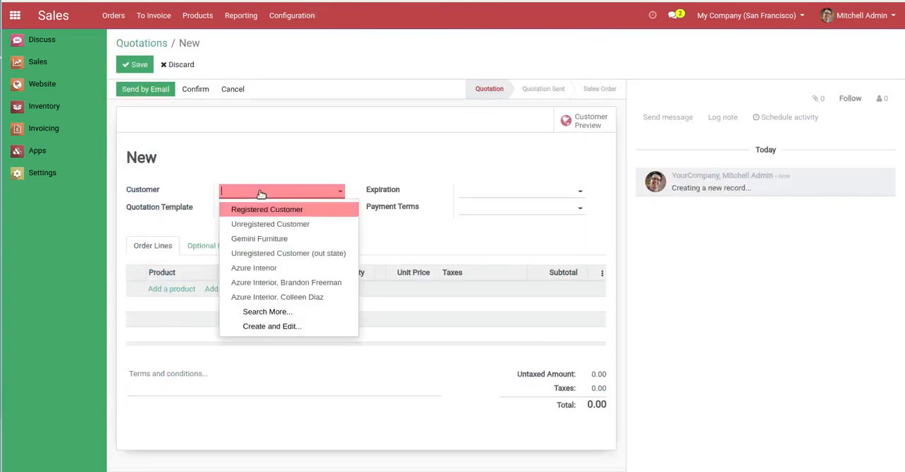
type("az")
left_click(263, 208)
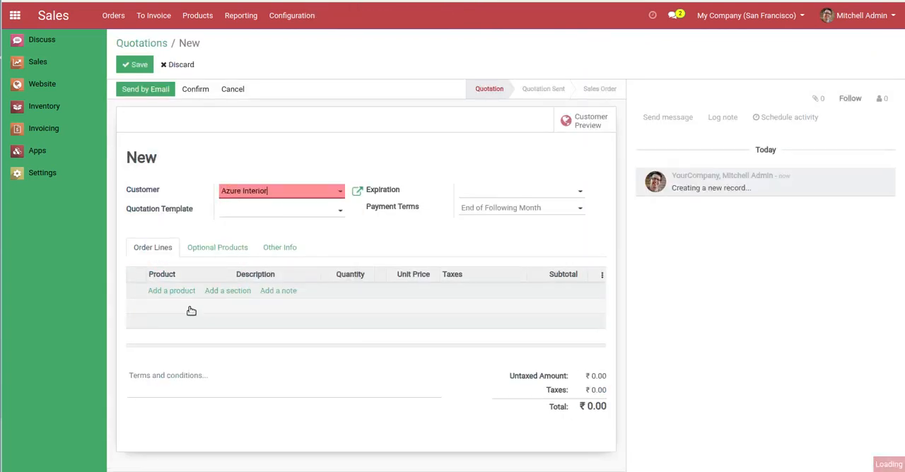
Add the products [FURN_1118] Corner Desk Black and [E-COM06] Corner Desk Right Sit as order lines of the quotation
left_click(172, 292)
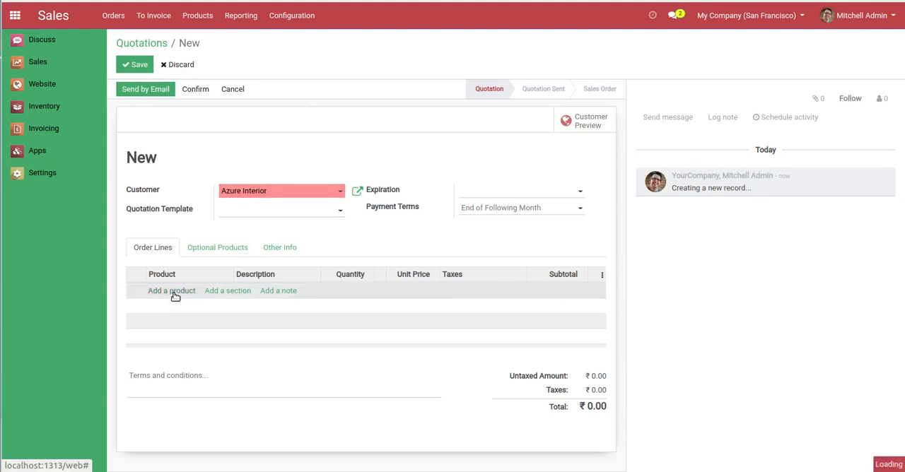
type("18")
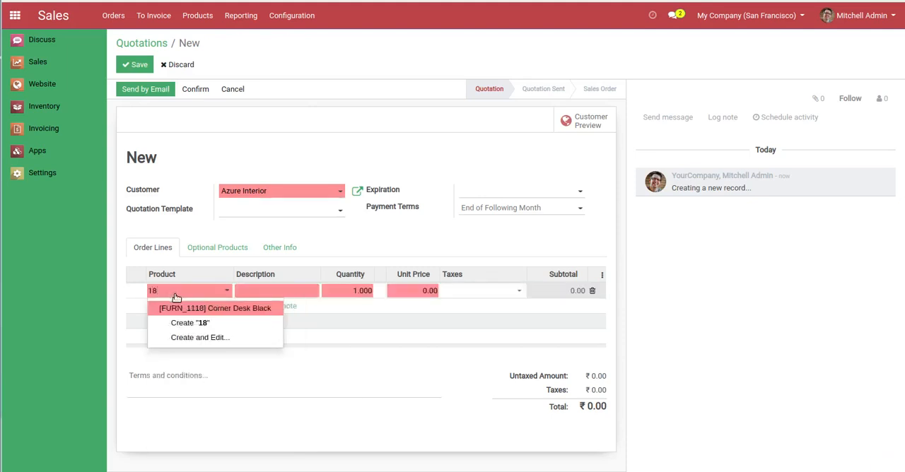
left_click(186, 309)
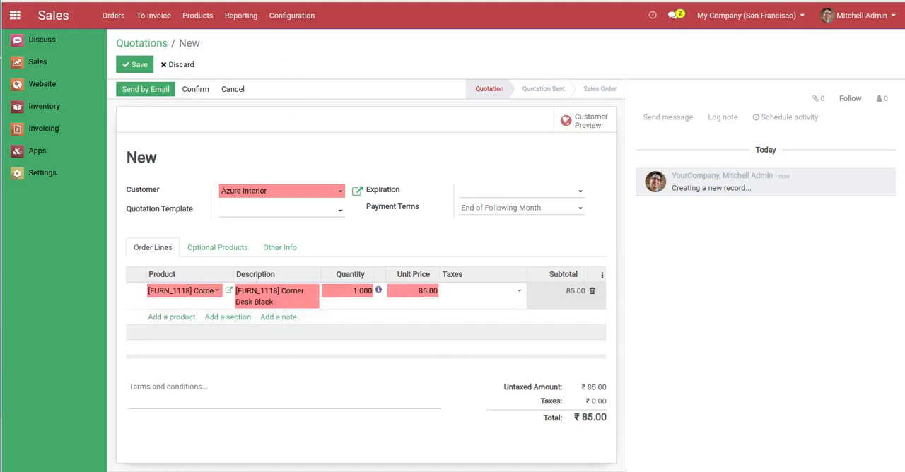
left_click(300, 1)
left_click(191, 317)
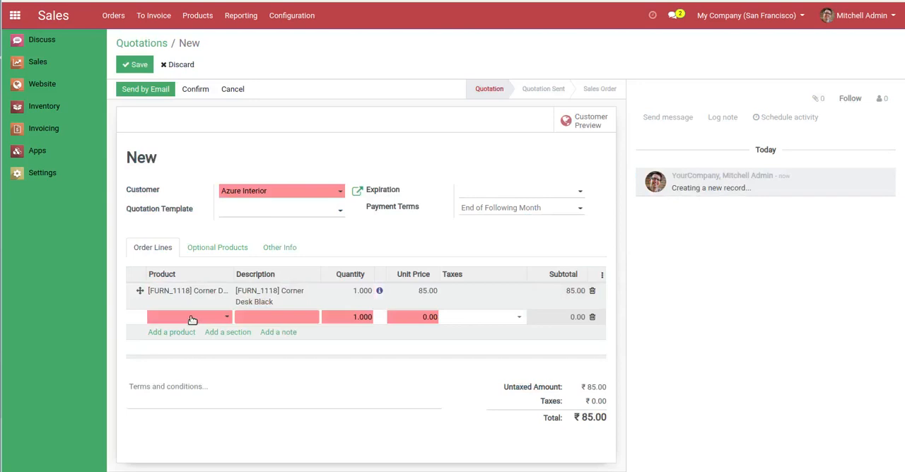
type("06")
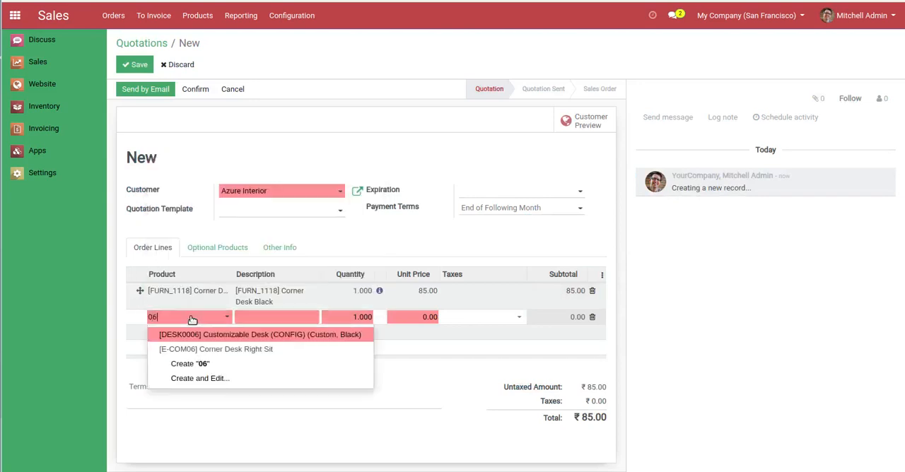
left_click(214, 350)
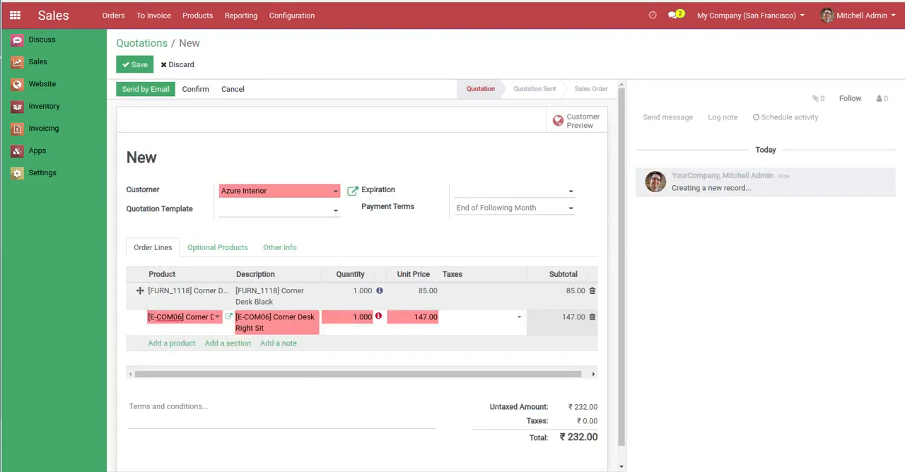
Set the on-hand quantity of Corner Desk Right Sit to 100 and return to the product's page
left_click(225, 1)
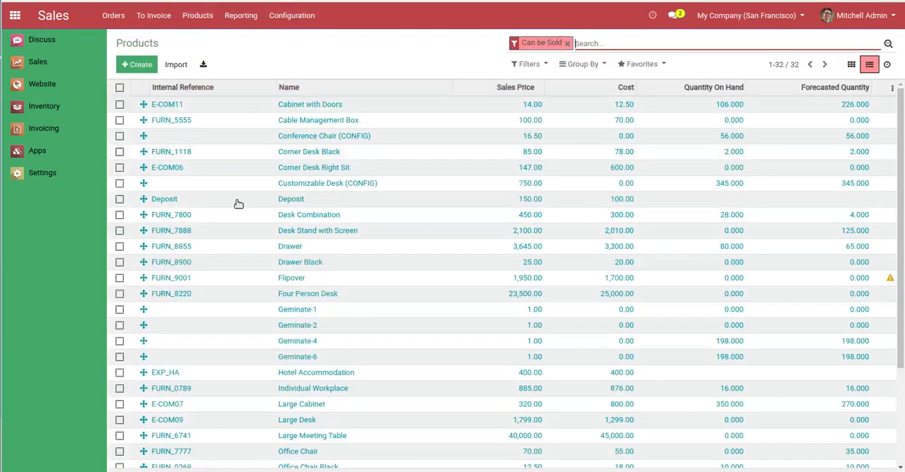
left_click(252, 167)
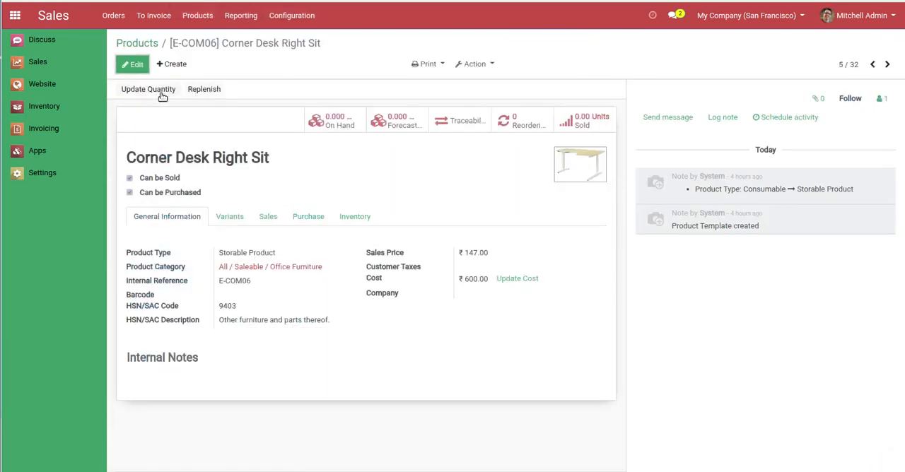
left_click(159, 92)
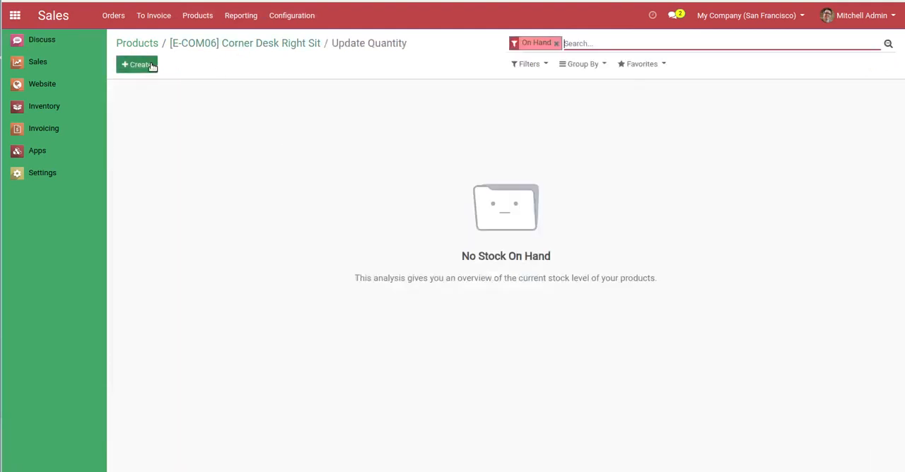
left_click(139, 64)
type("100")
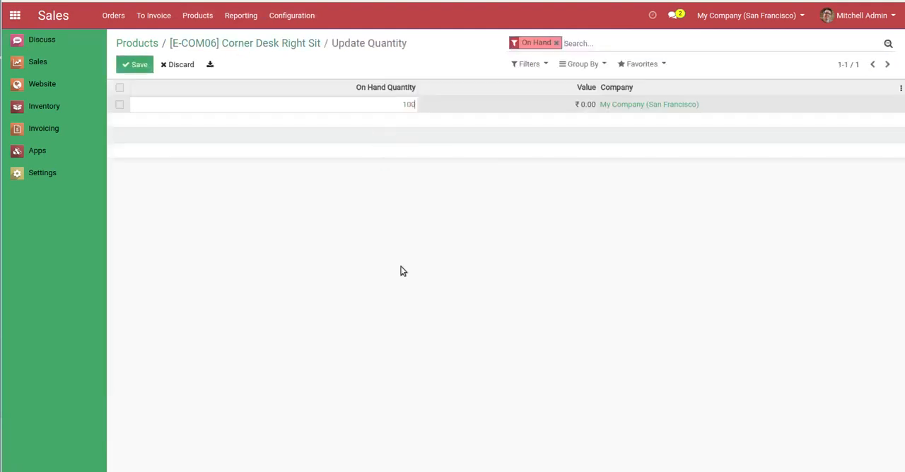
left_click(403, 271)
left_click(262, 44)
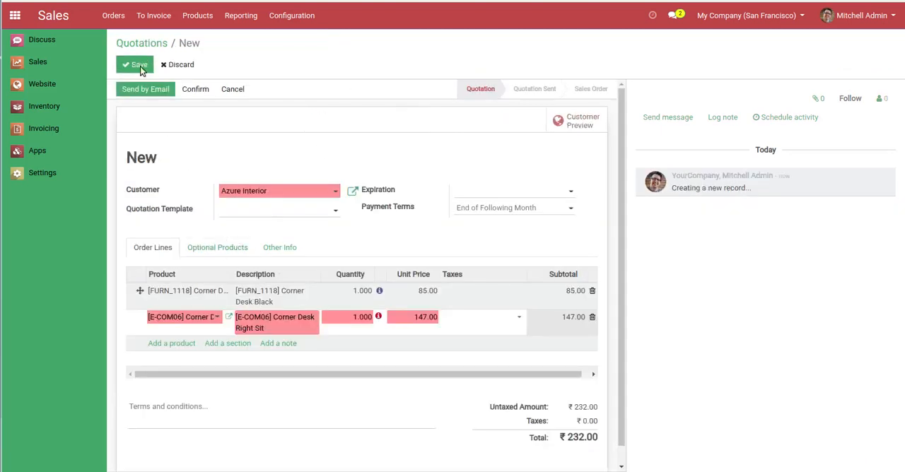
Save and confirm the corner desk quotation, and validate its delivery order as an immediate transfer of all quantities
left_click(138, 64)
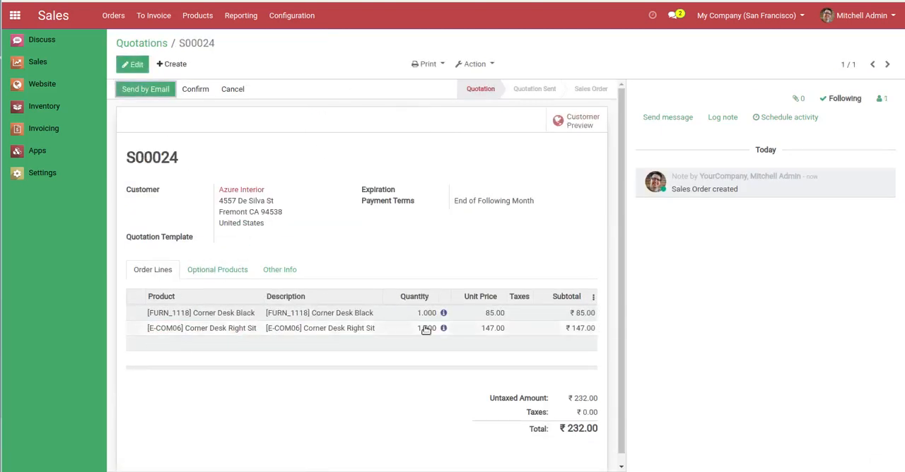
left_click(198, 91)
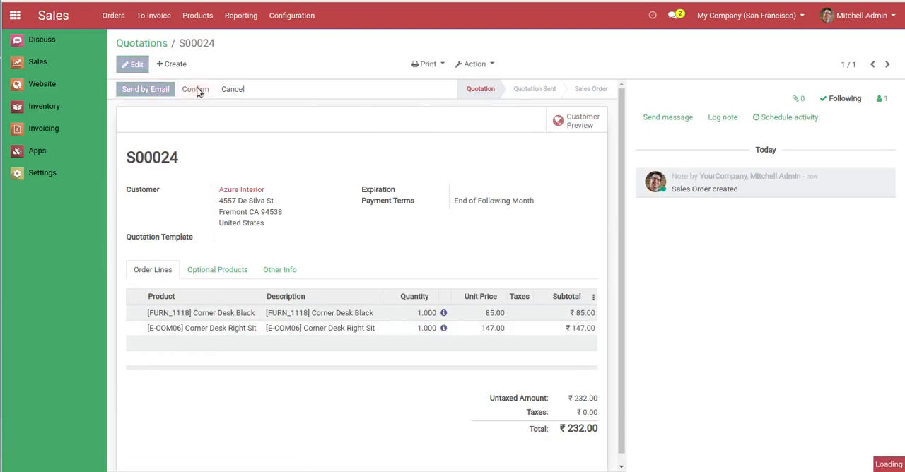
left_click(568, 120)
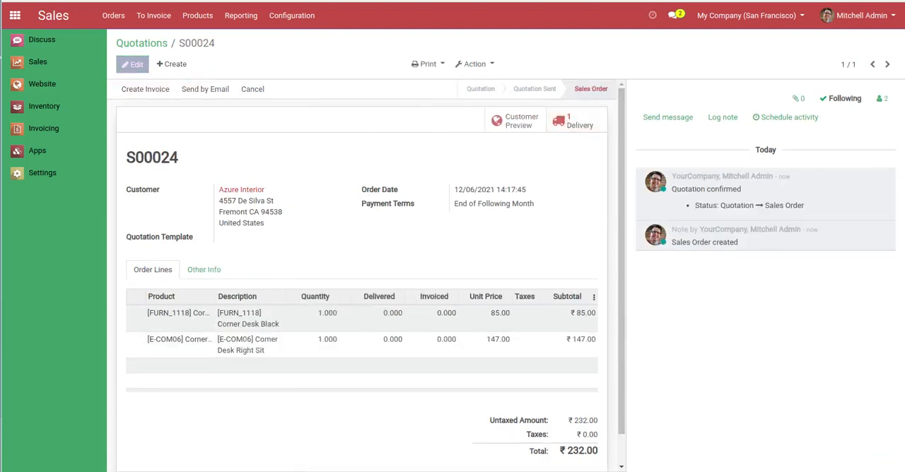
left_click(135, 89)
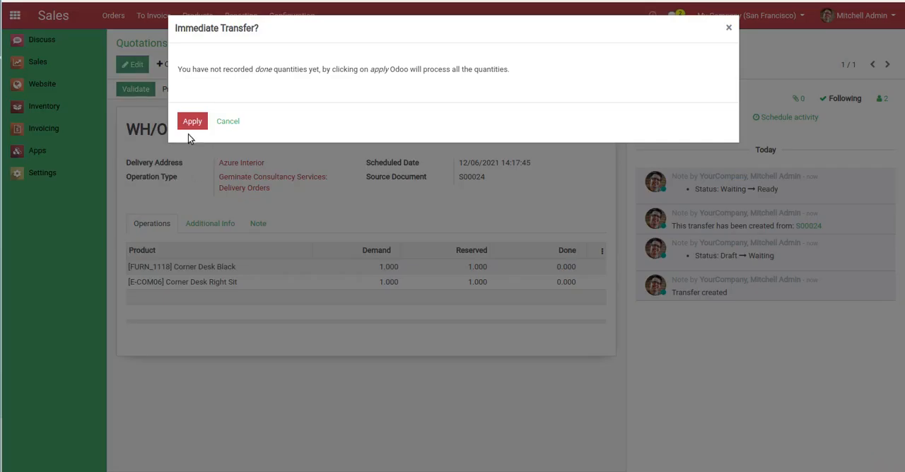
left_click(190, 123)
Return to the corner desk sales order and create a regular invoice for it
left_click(188, 47)
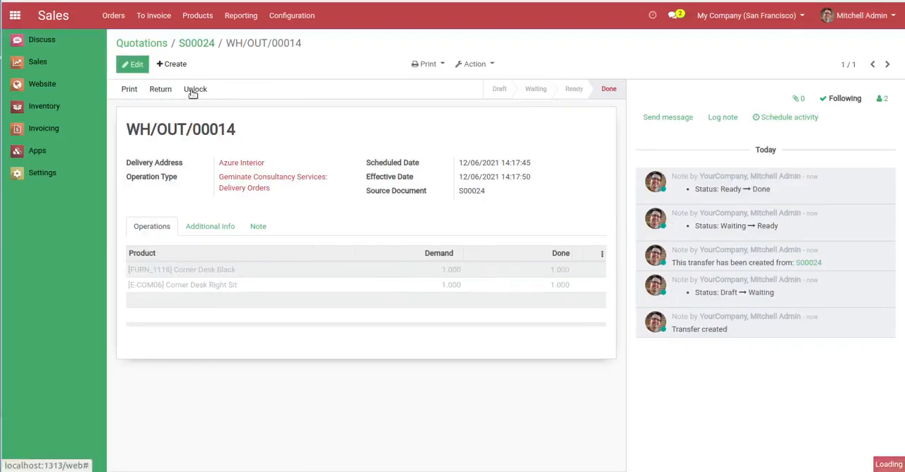
left_click(149, 90)
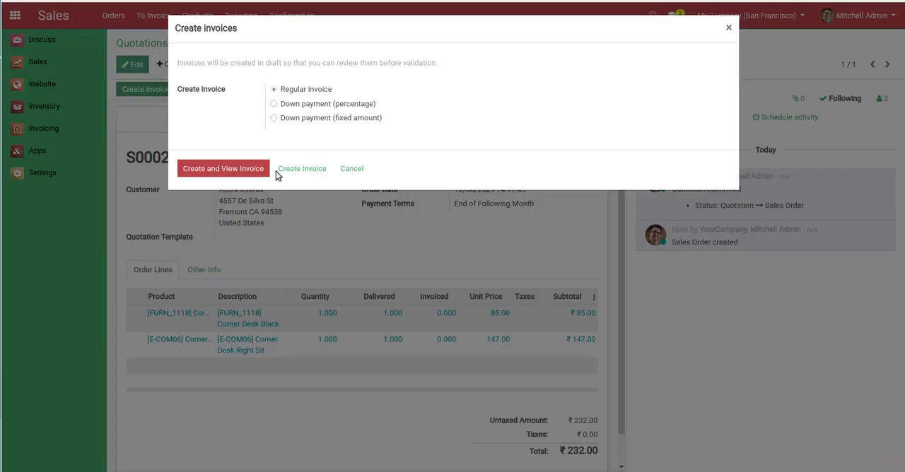
left_click(297, 168)
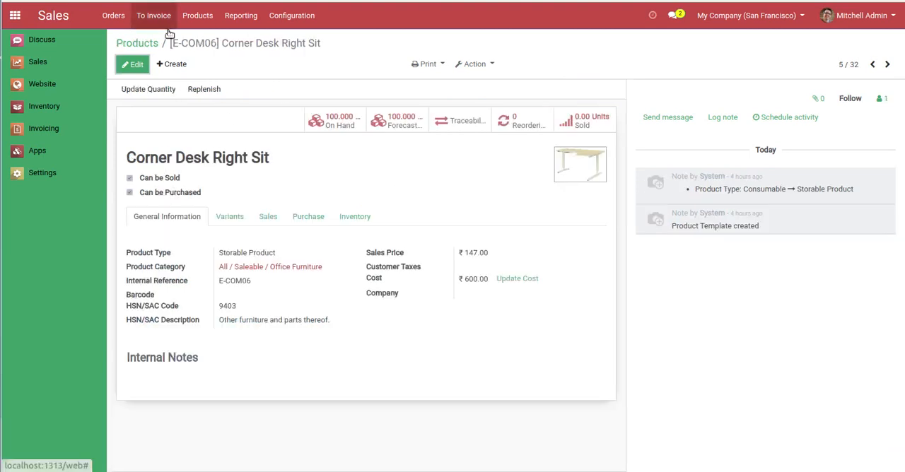
Merge the products Corner Desk Black and Corner Desk Right Sit, with [E-COM06] Corner Desk Right Sit as the destination product
left_click(148, 43)
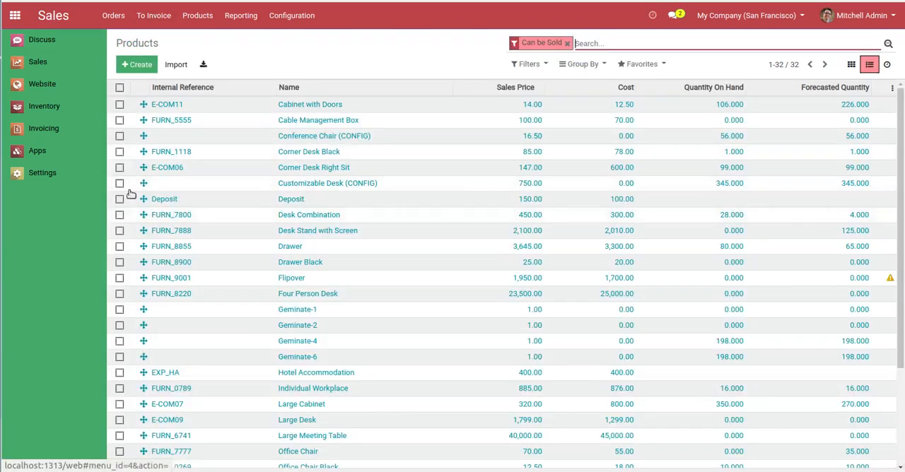
left_click(120, 152)
left_click(120, 167)
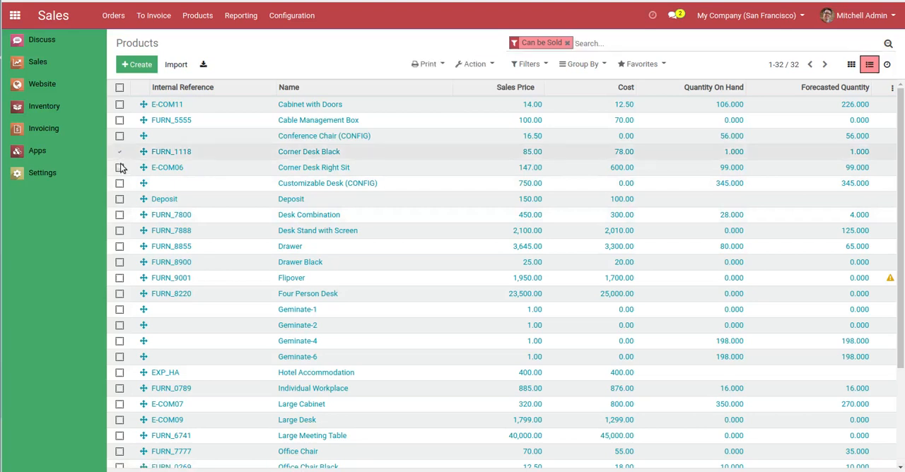
left_click(474, 69)
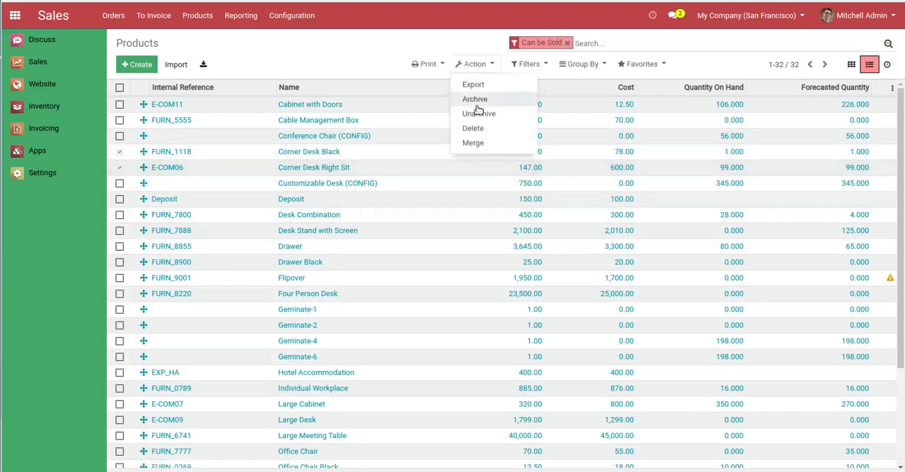
left_click(481, 146)
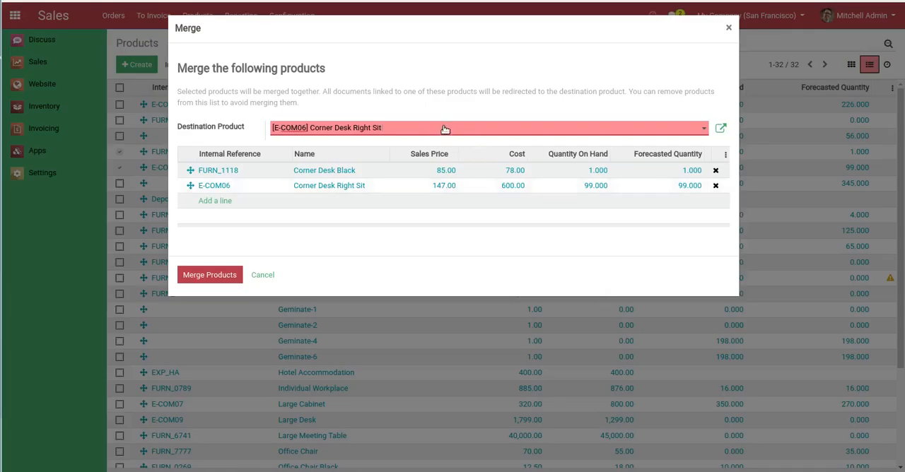
left_click(445, 129)
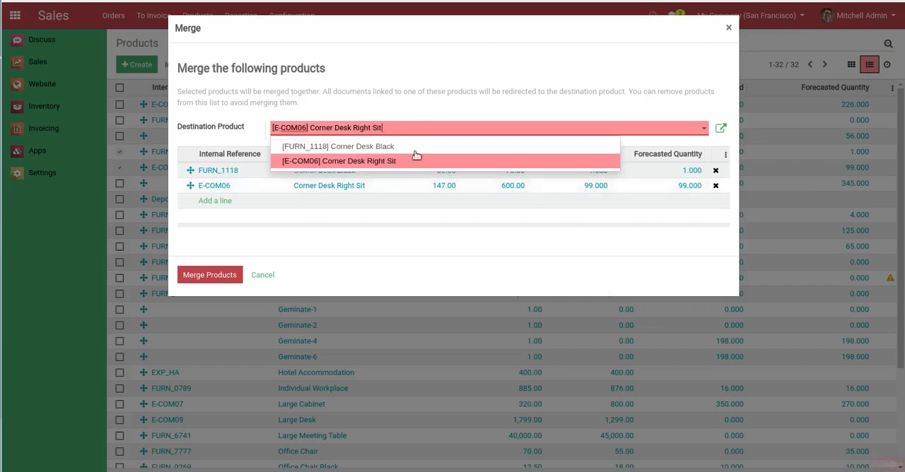
left_click(372, 162)
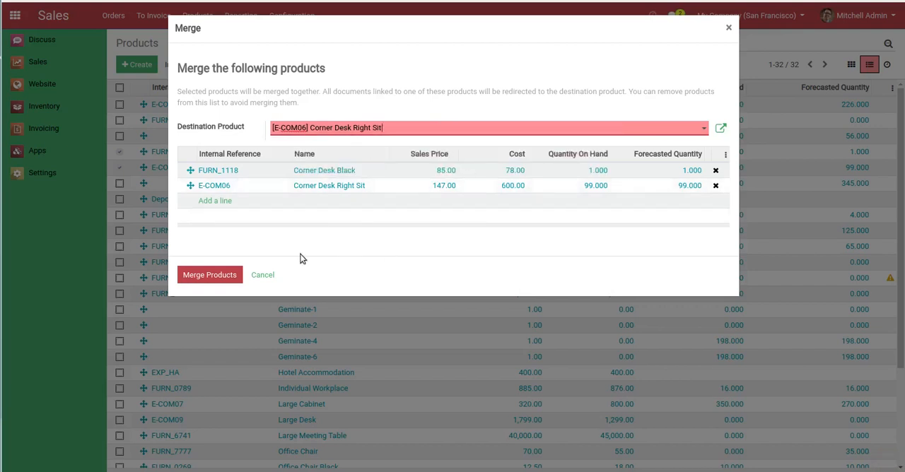
left_click(195, 276)
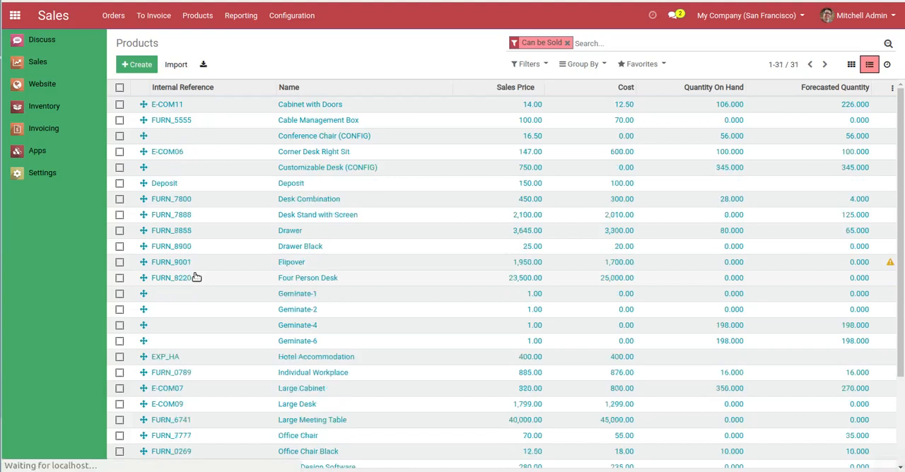
Open the merged Corner Desk Right Sit product and check its variants and sales details
left_click(290, 153)
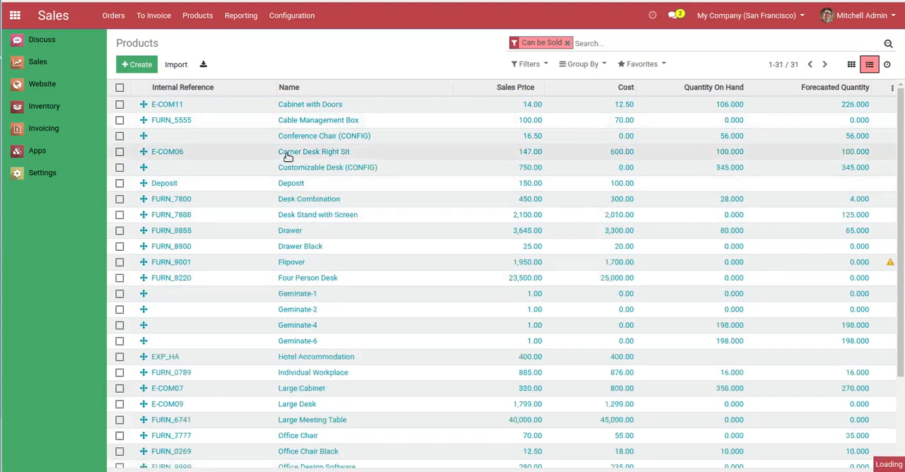
left_click(244, 221)
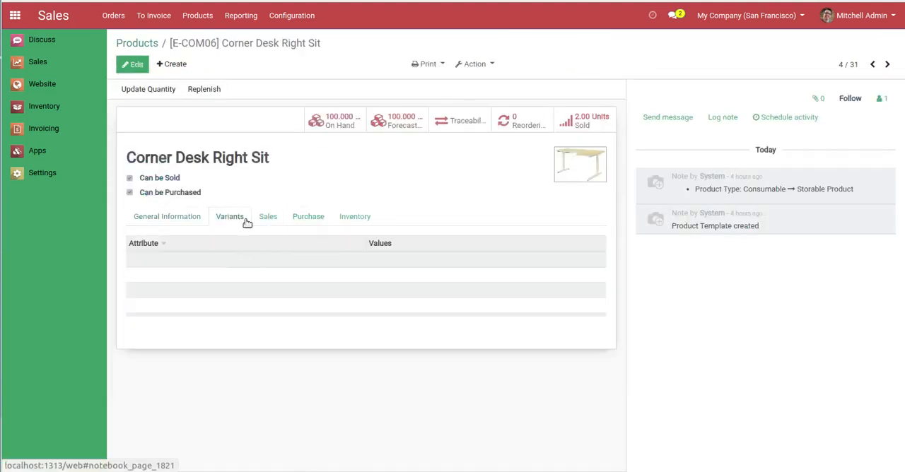
left_click(268, 214)
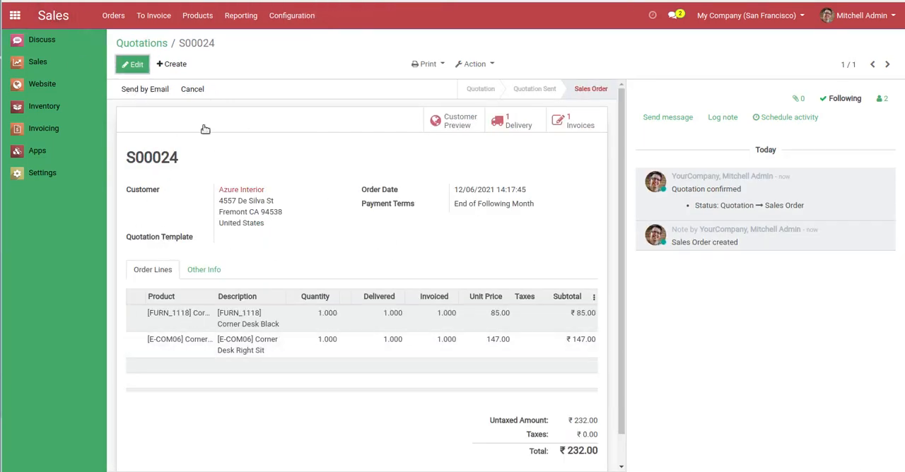
Reload the corner desk sales order, widen its Product column, and check the products on its order lines and draft invoice
key("F5")
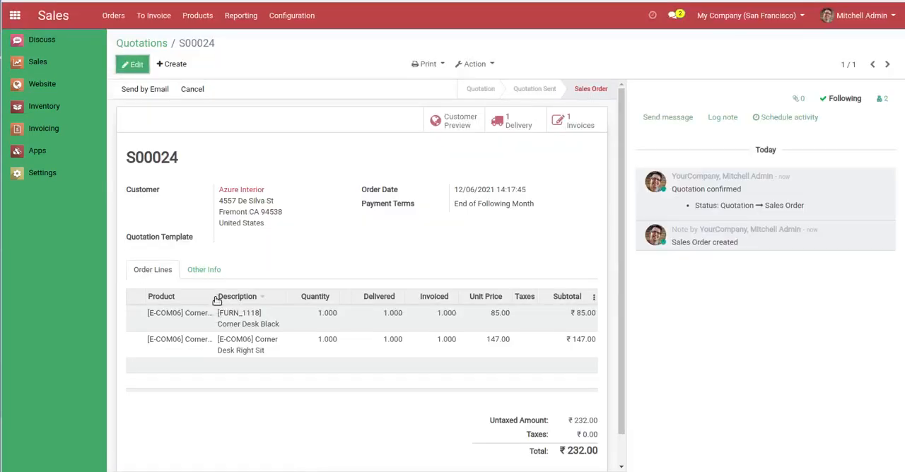
left_click_drag(216, 297, 285, 297)
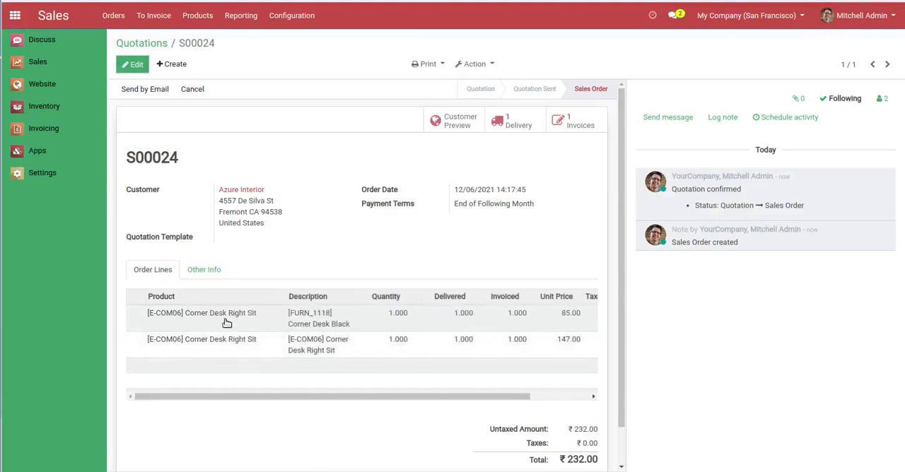
left_click(551, 125)
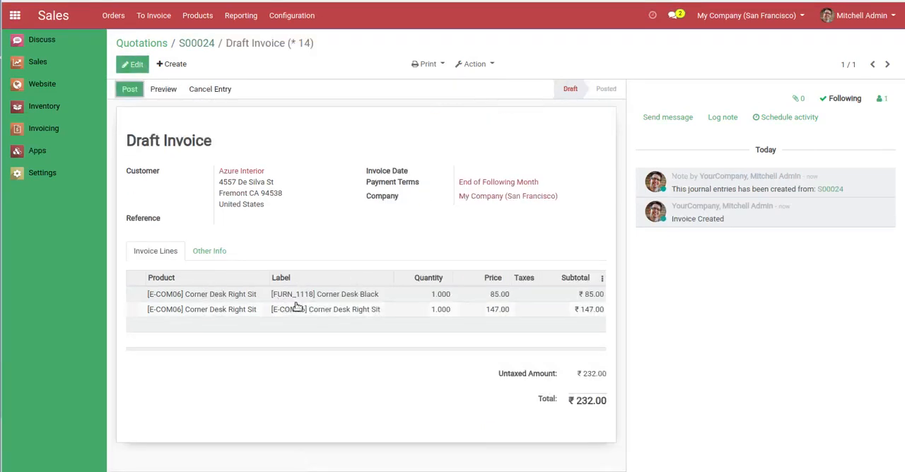
left_click(197, 43)
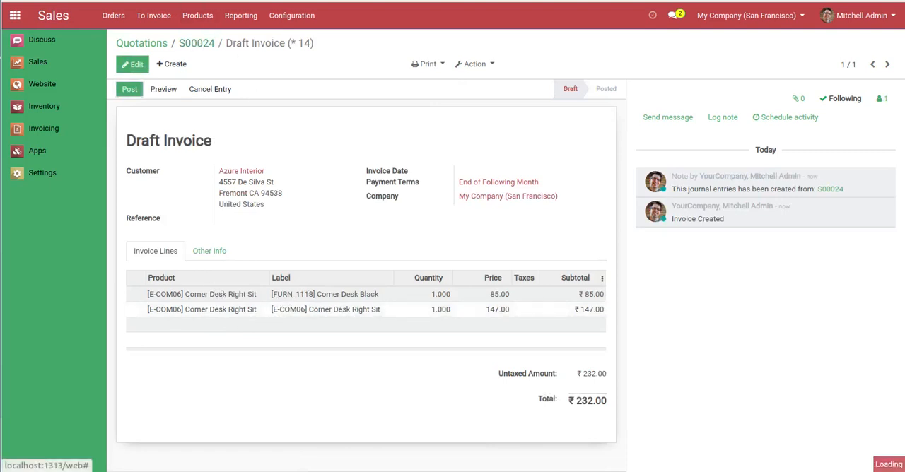
Check the products on the corner desk sales order's delivery order and return to the quotations list
left_click(521, 120)
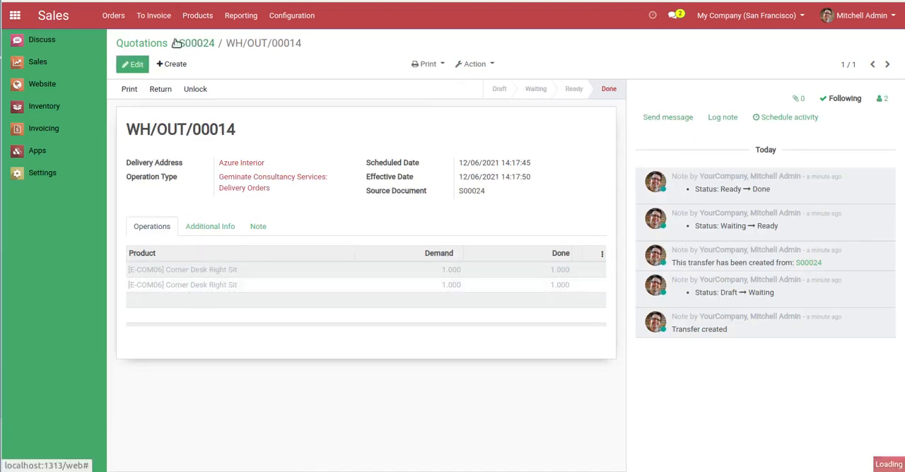
left_click(198, 43)
left_click(155, 44)
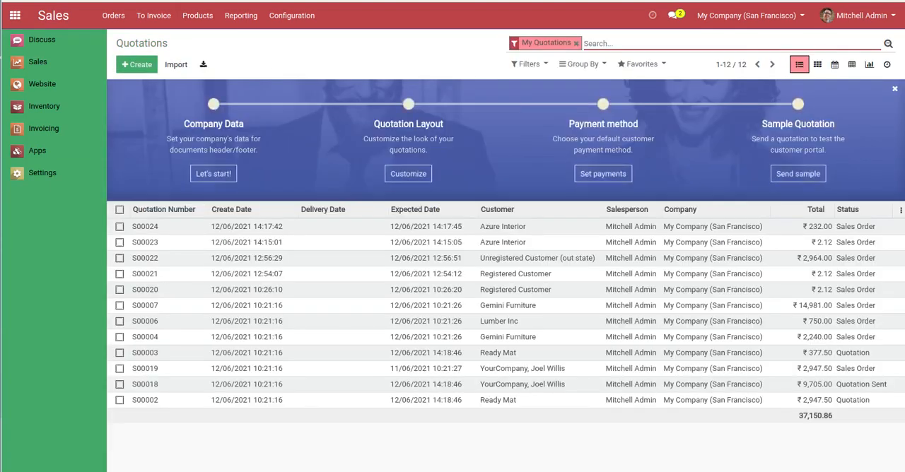